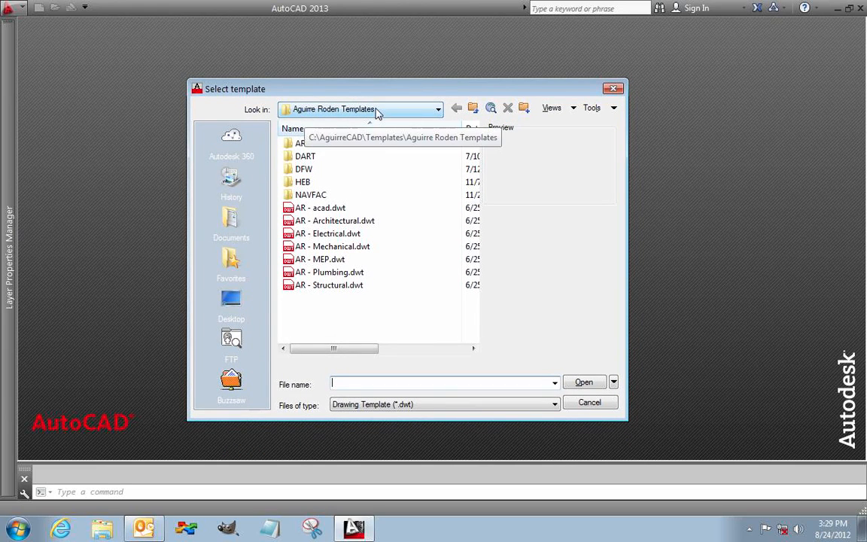
Step: Create a new drawing from the Project Titleblock 24x36.dwt template in the ARI Titleblocks folder
left_click(394, 113)
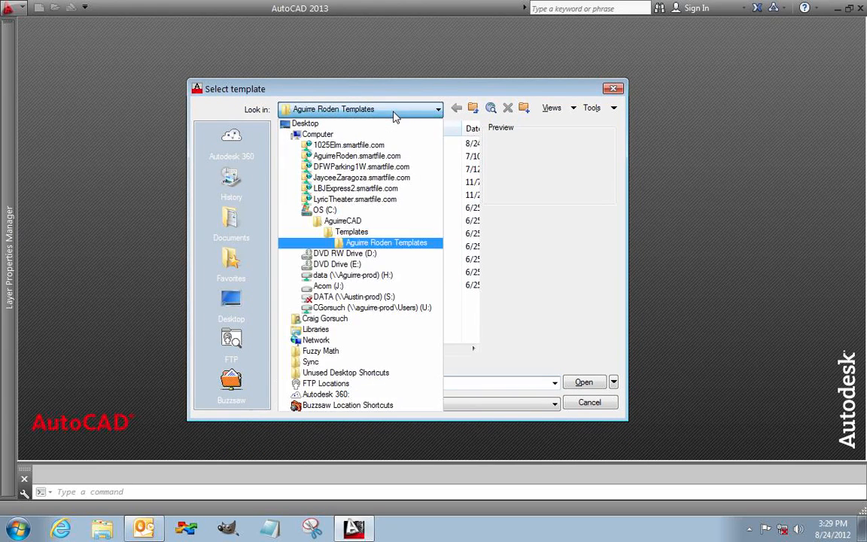
left_click(400, 243)
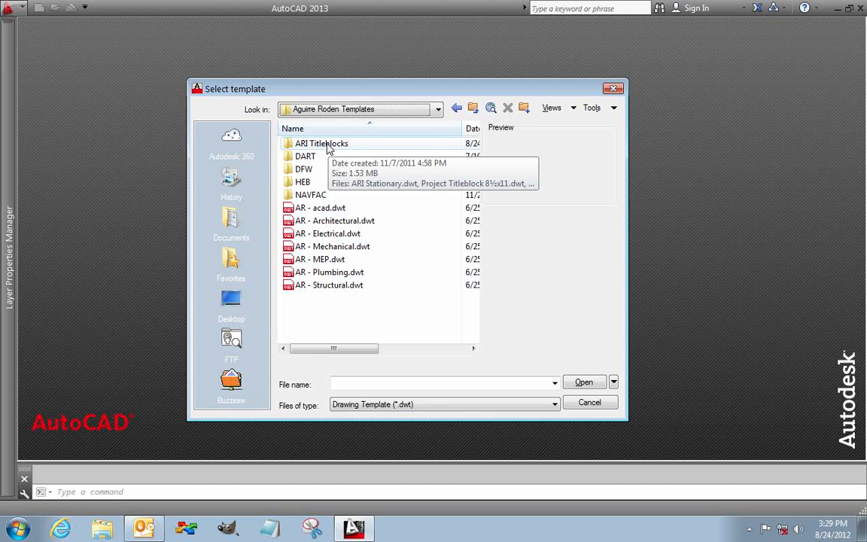
double_click(352, 144)
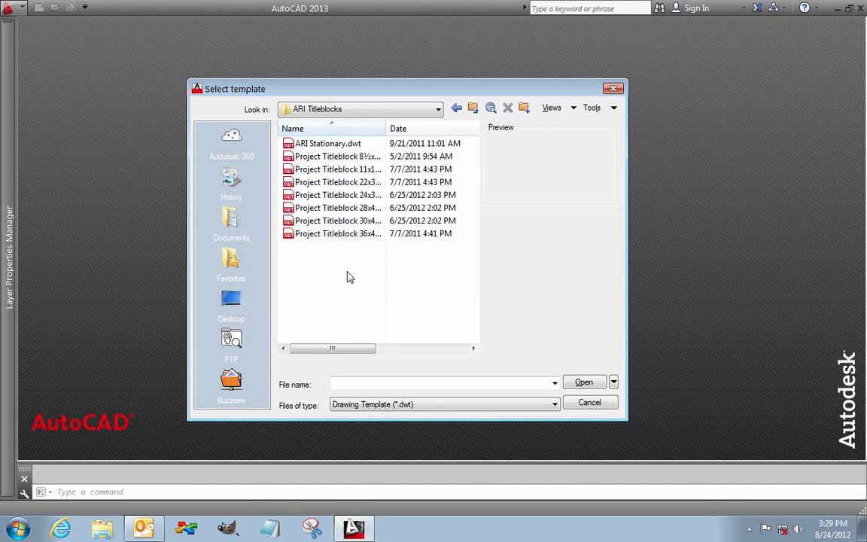
left_click_drag(384, 128, 433, 128)
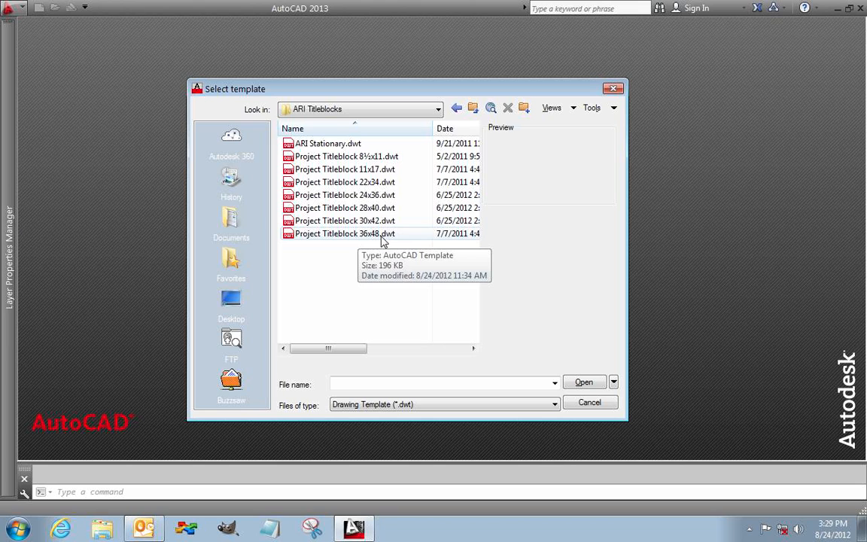
left_click(380, 196)
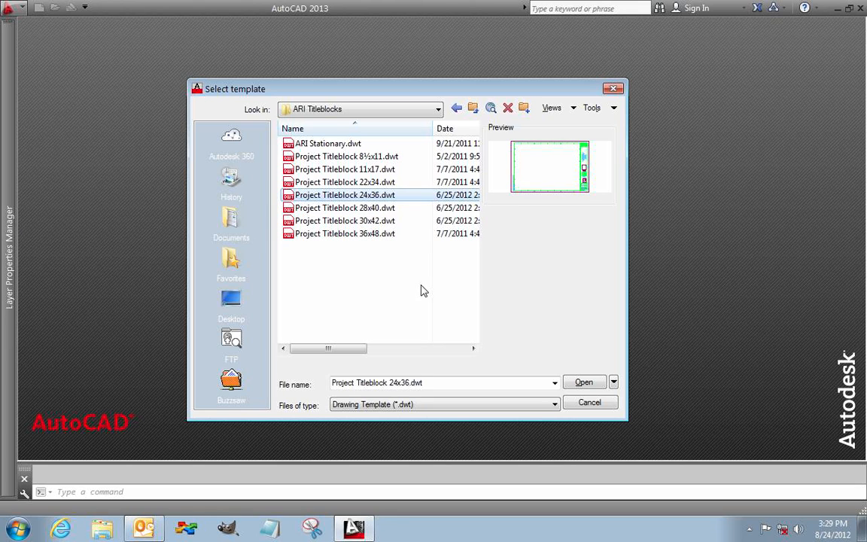
left_click(583, 383)
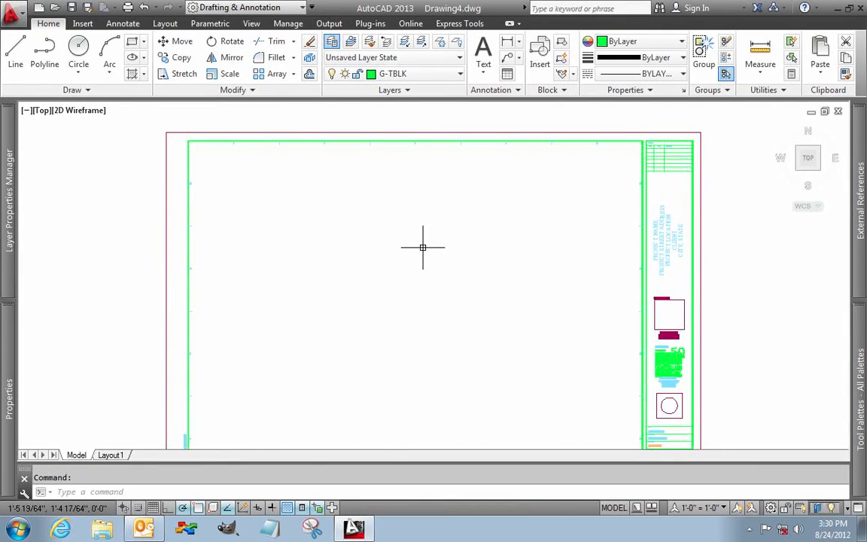
Step: Save the drawing as Titleblock inside a newly created folder in My Documents
middle_click_drag(422, 258, 402, 234)
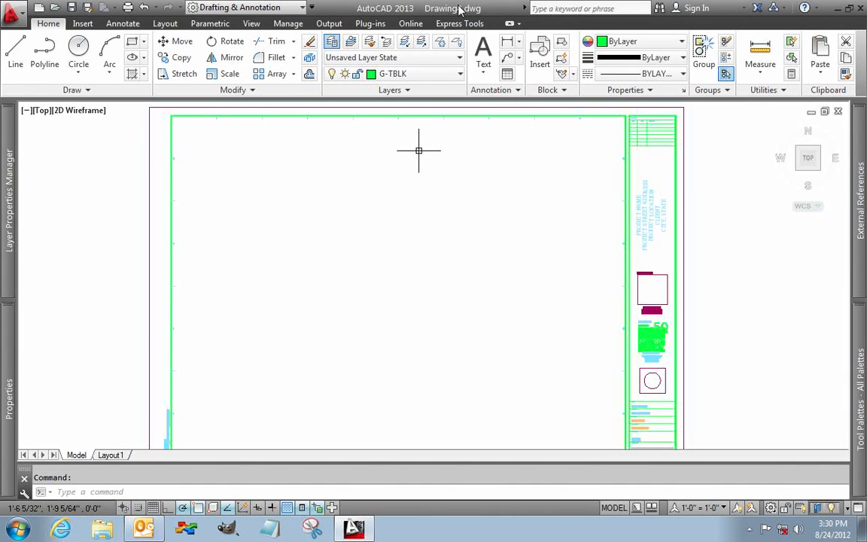
type("saveas")
key("Return")
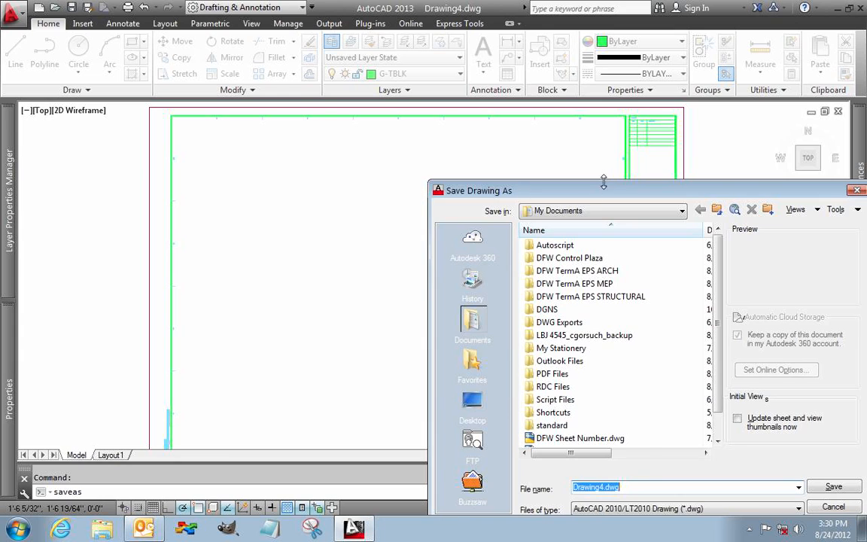
left_click_drag(586, 186, 407, 119)
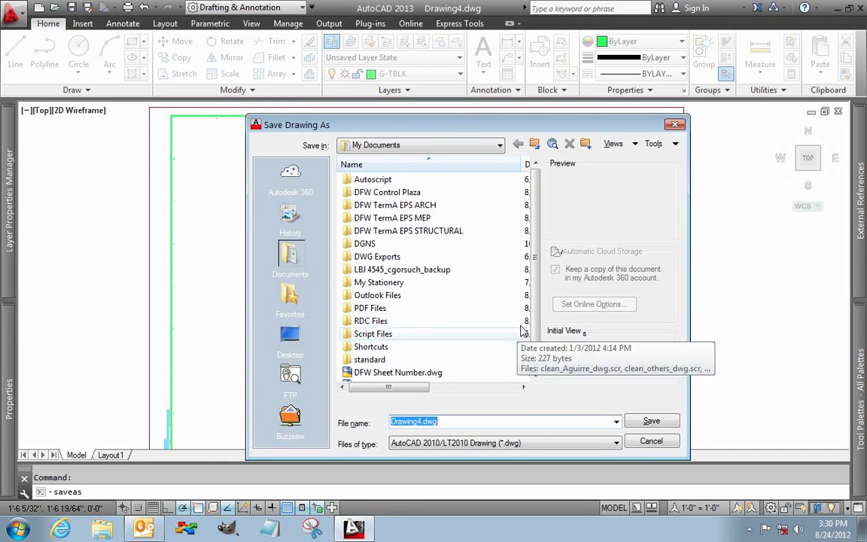
scroll(532, 343, "down", 1)
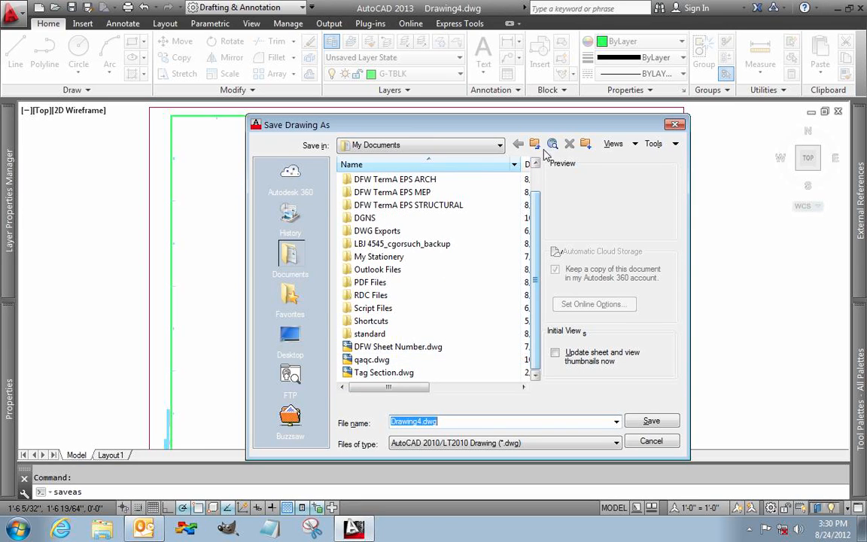
left_click(586, 145)
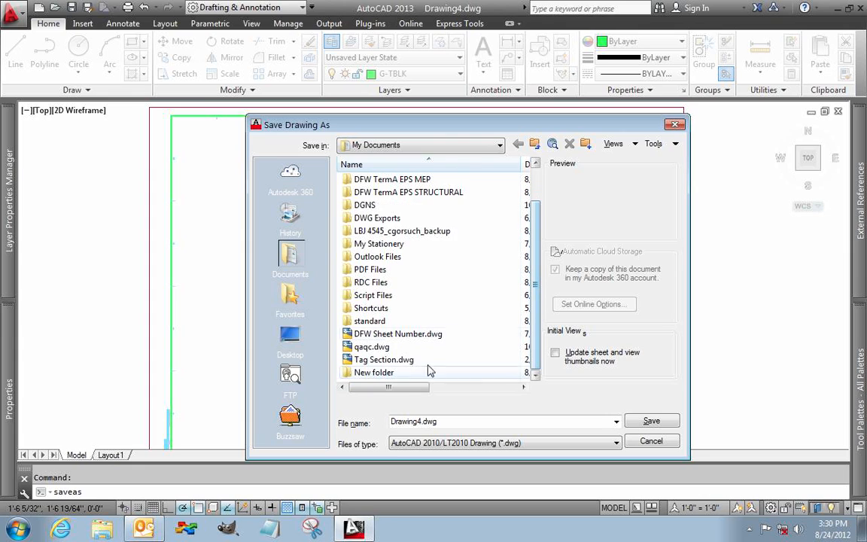
double_click(382, 372)
left_click(391, 423)
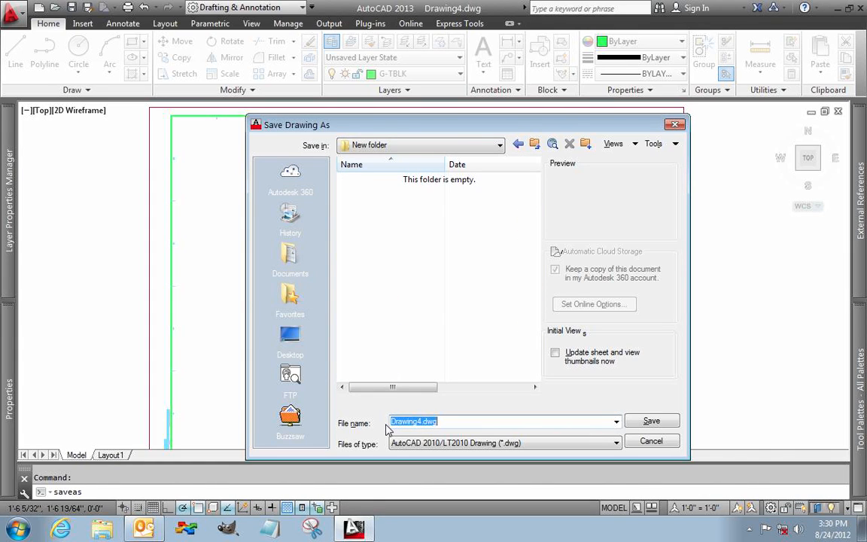
type("Titleblock")
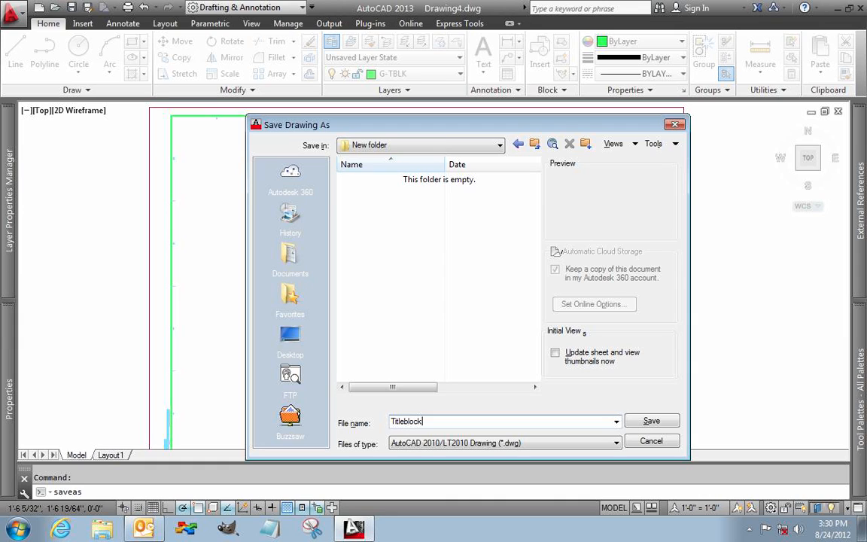
left_click(651, 420)
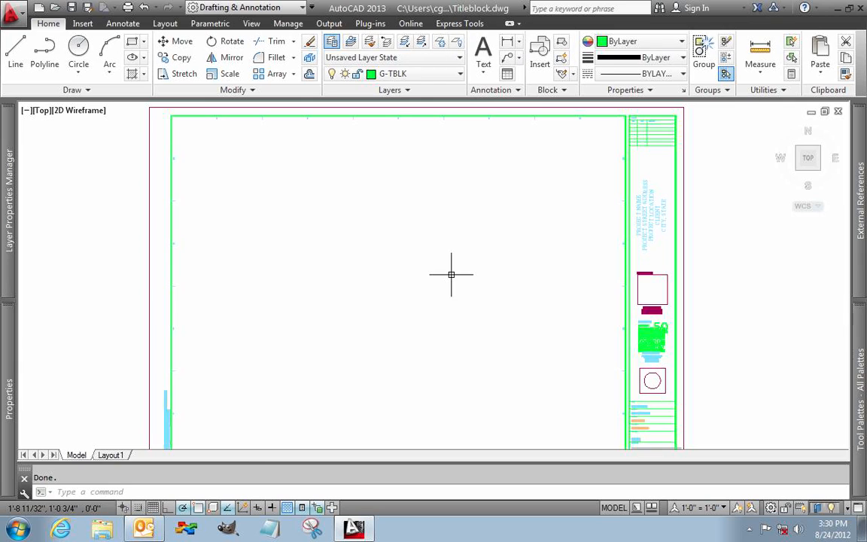
Step: Edit the title block's project text and replace the PROJECT NAME line with EXAMPLE PROJECT
scroll(668, 225, "up", 5)
mouse_move(667, 224)
middle_mouse_down()
mouse_move(593, 275)
mouse_move(576, 308)
middle_mouse_up()
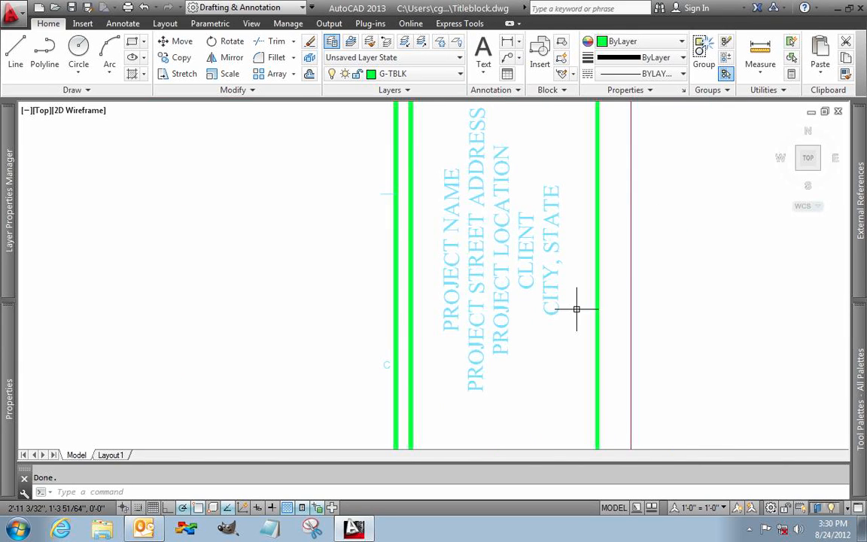
type("ed")
key("Return")
left_click(475, 245)
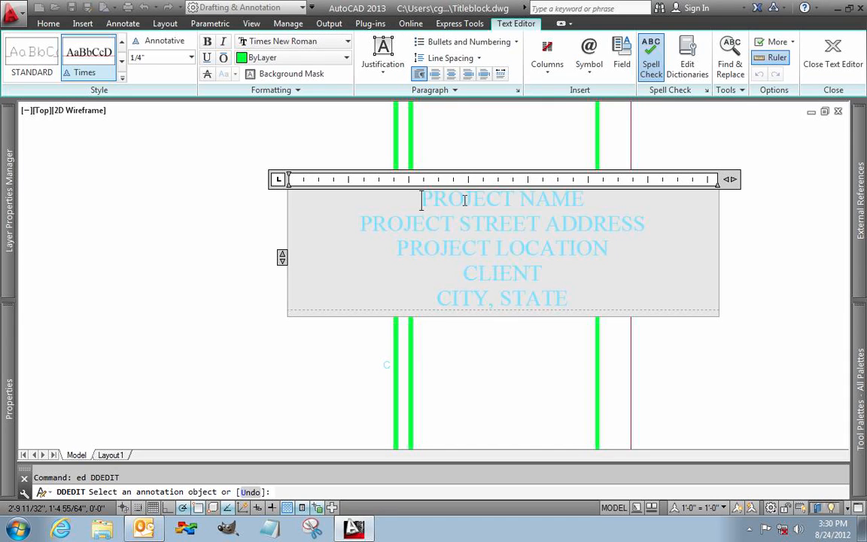
left_click_drag(595, 197, 414, 203)
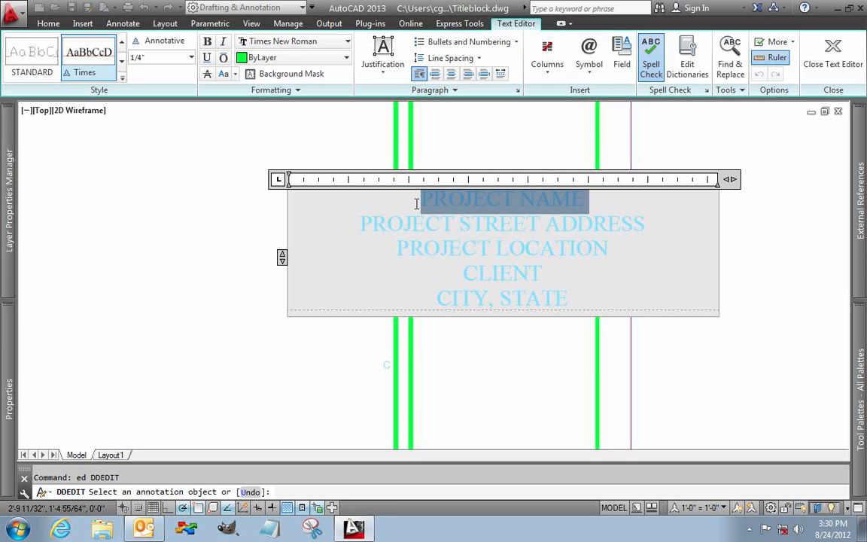
type("EXAMPLE ")
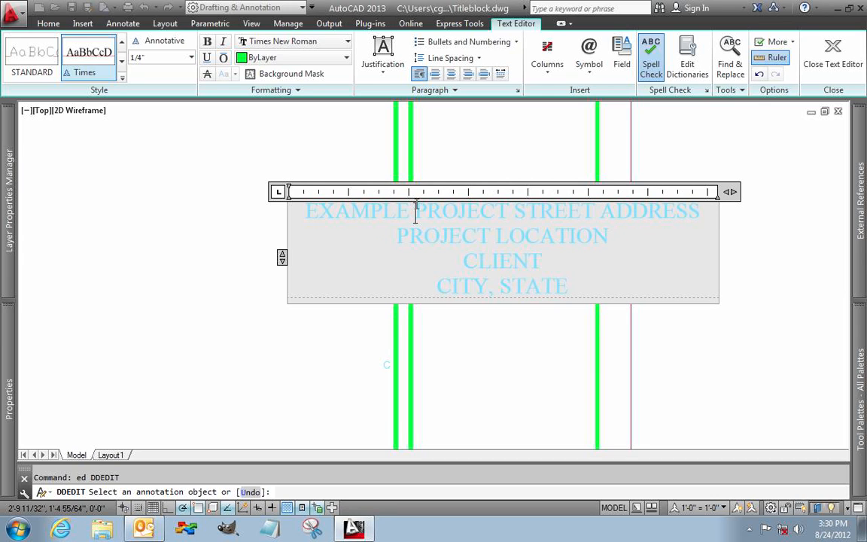
type("PROUECT")
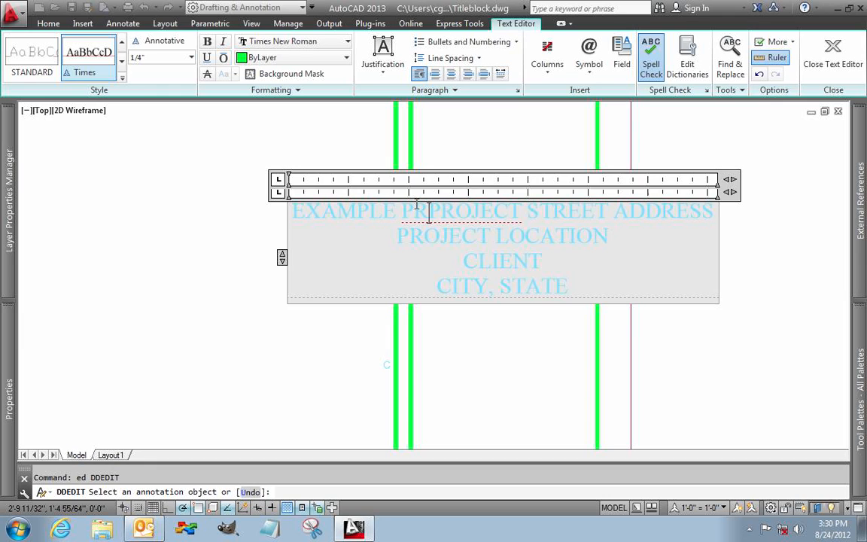
key("BackSpace")
key("BackSpace")
key("BackSpace")
key("BackSpace")
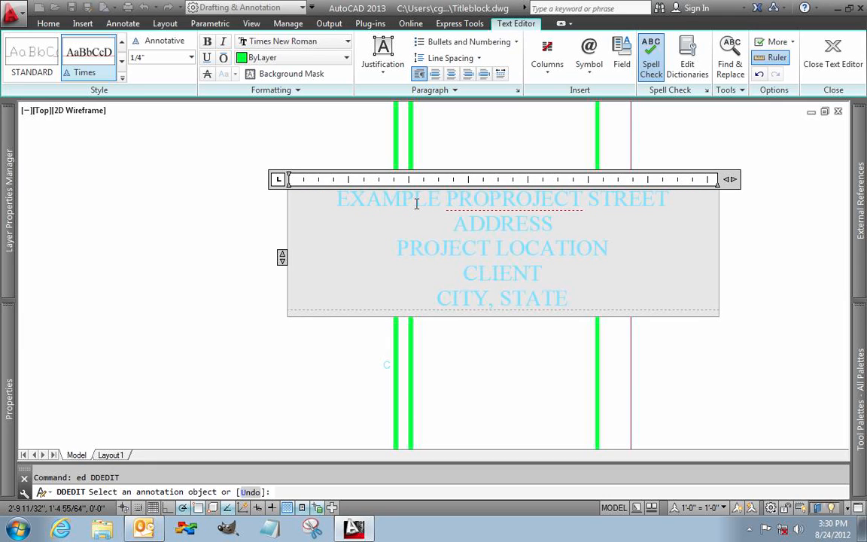
type("JECT")
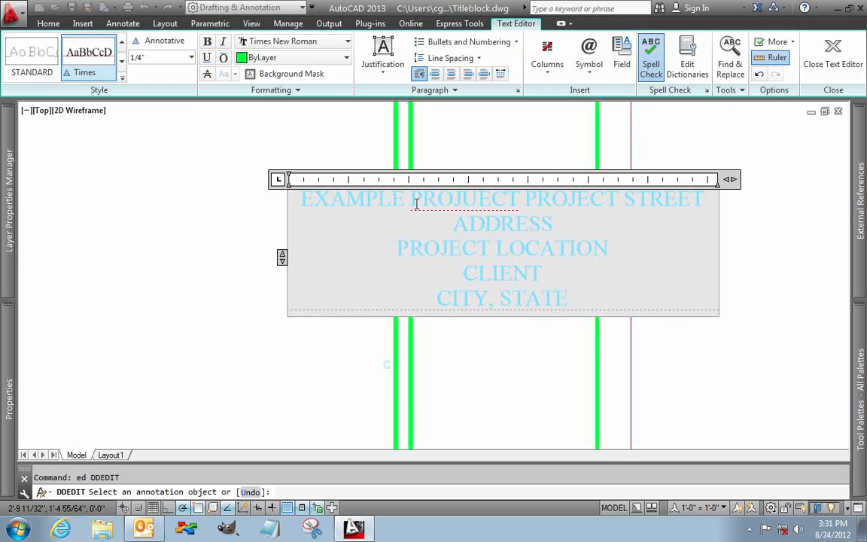
key("Return")
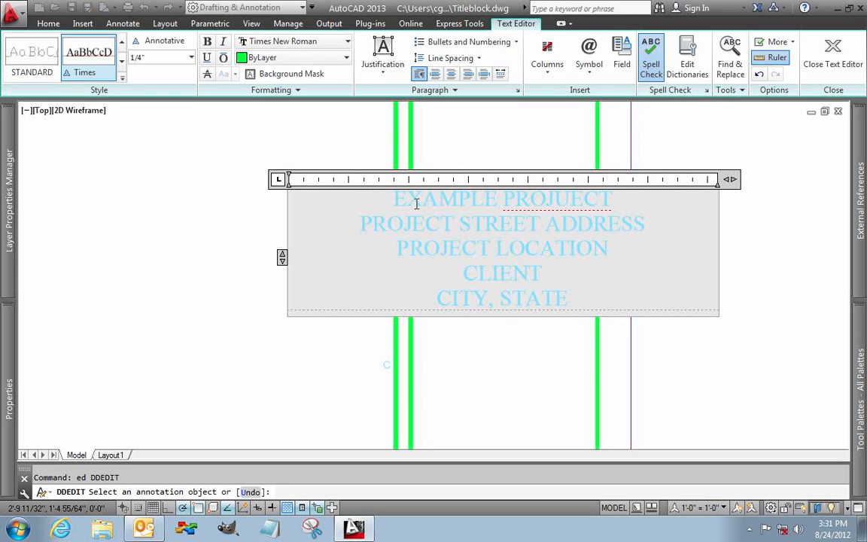
left_click_drag(560, 198, 573, 202)
key("Delete")
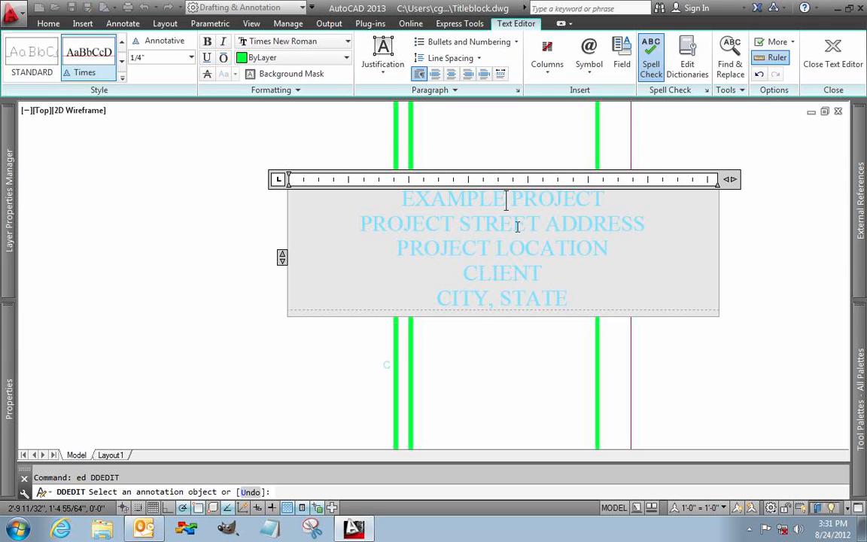
Step: Replace the PROJECT STREET ADDRESS placeholder line with the project's street address
left_click_drag(545, 224, 362, 226)
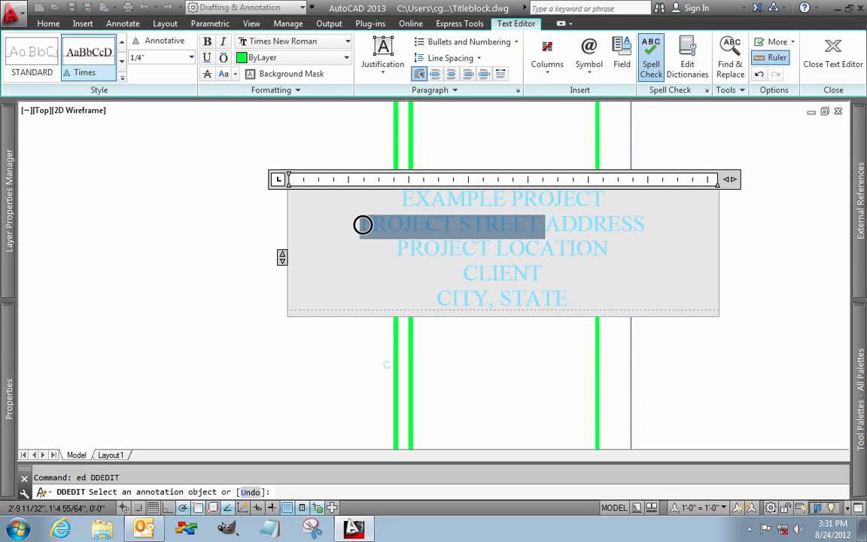
left_click(650, 223)
left_click_drag(650, 224, 357, 222)
type("1234 mA")
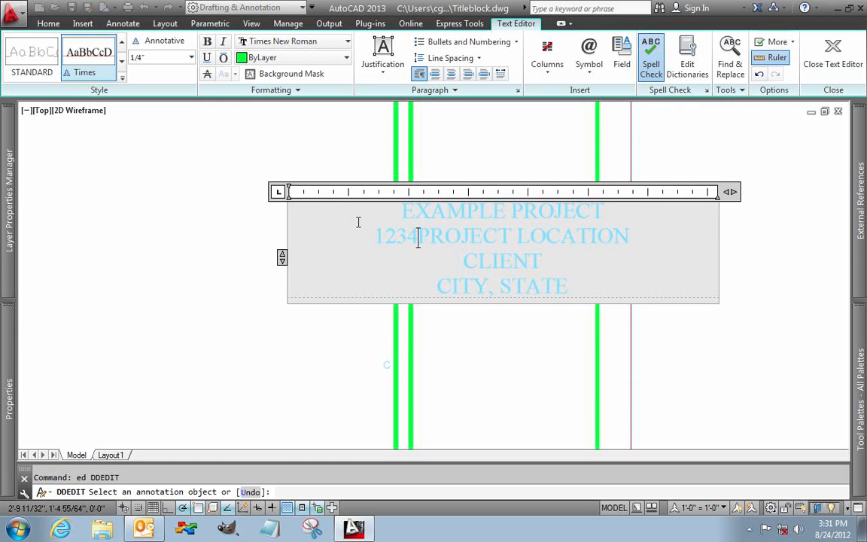
key("BackSpace")
key("BackSpace")
type("MAIN STREET")
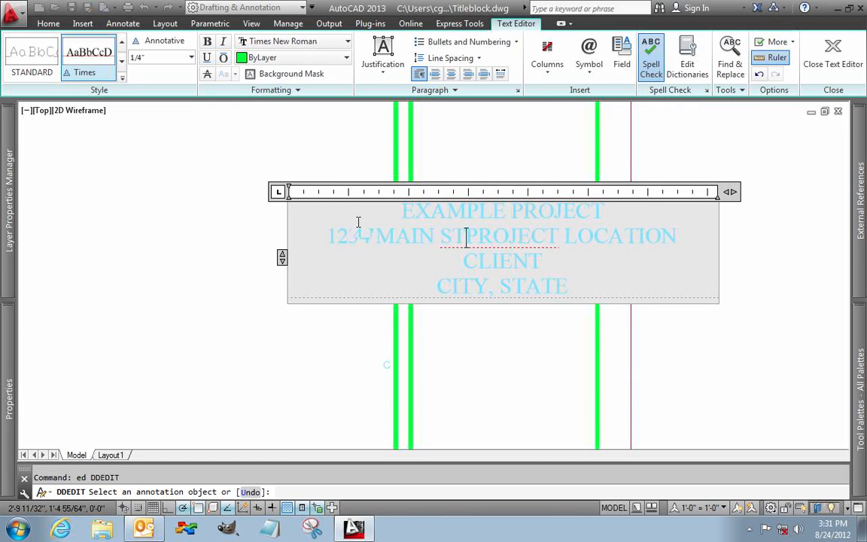
key("Return")
Step: Remove the PROJECT LOCATION line from the project text, leaving no blank lines above CLIENT
key("shift+Right")
key("shift+Right")
key("shift+Right")
key("shift+Right")
key("shift+Right")
key("shift+Right")
key("shift+Right")
key("shift+Right")
key("shift+Right")
key("shift+Right")
key("shift+Right")
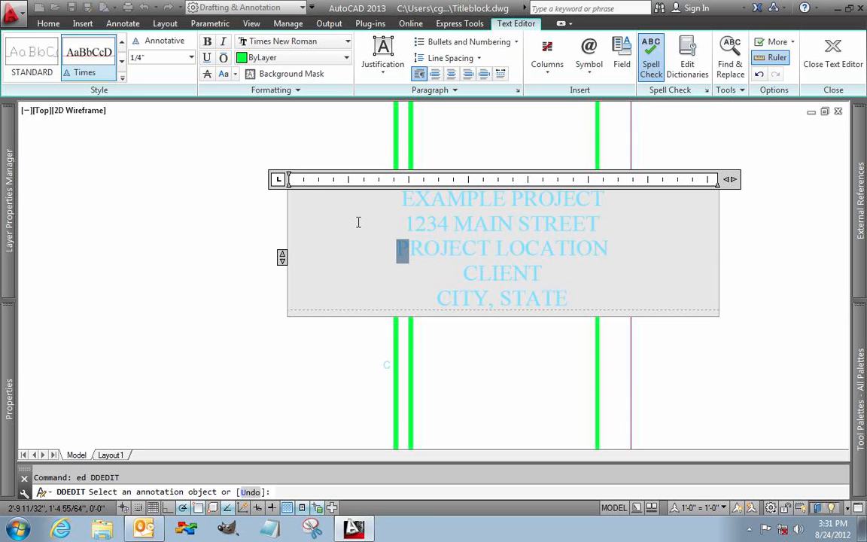
key("shift+Right")
key("shift+Right")
key("shift+Right")
key("shift+Right")
key("shift+Right")
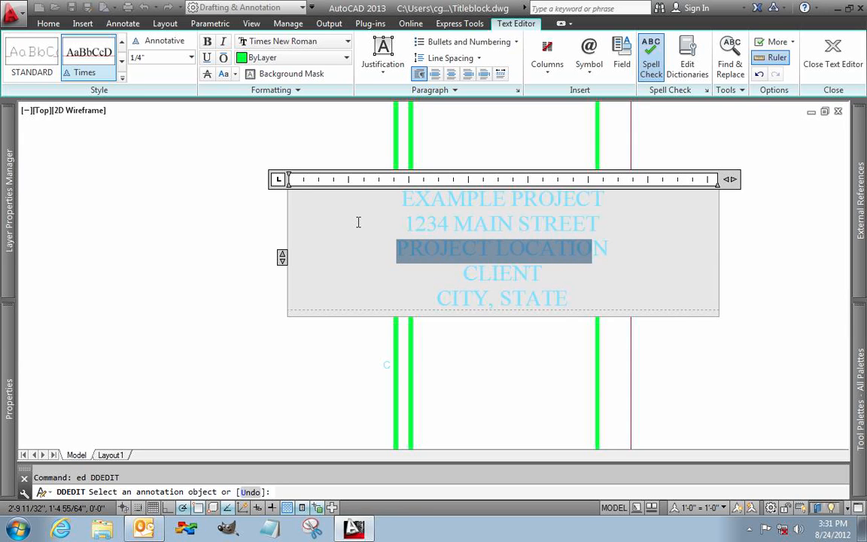
key("Delete")
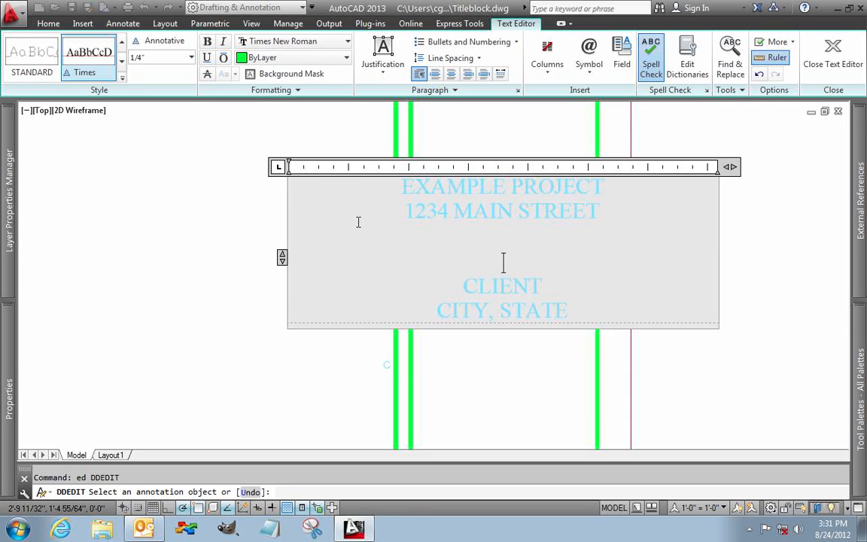
key("BackSpace")
key("BackSpace")
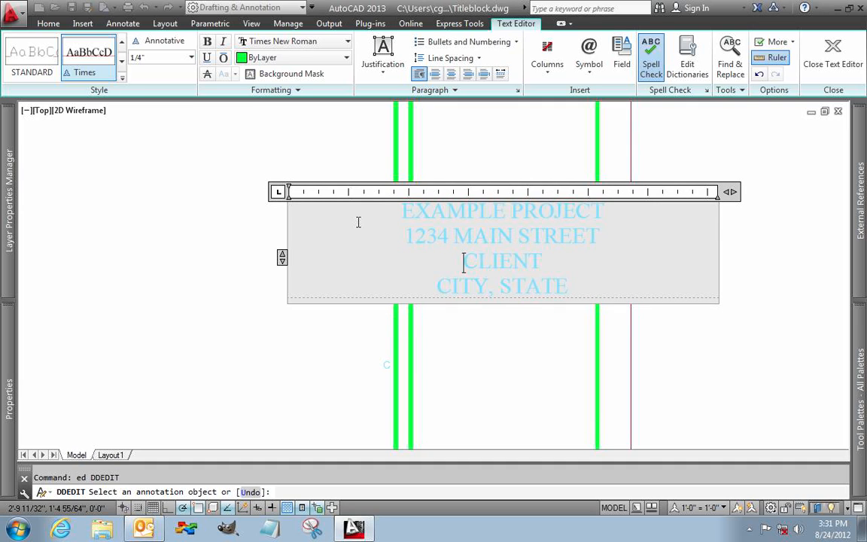
Step: Replace the CLIENT line of the project text with TUTORIAL
key("shift+Right")
key("shift+Right")
key("shift+Right")
key("shift+Right")
key("shift+Right")
key("shift+Right")
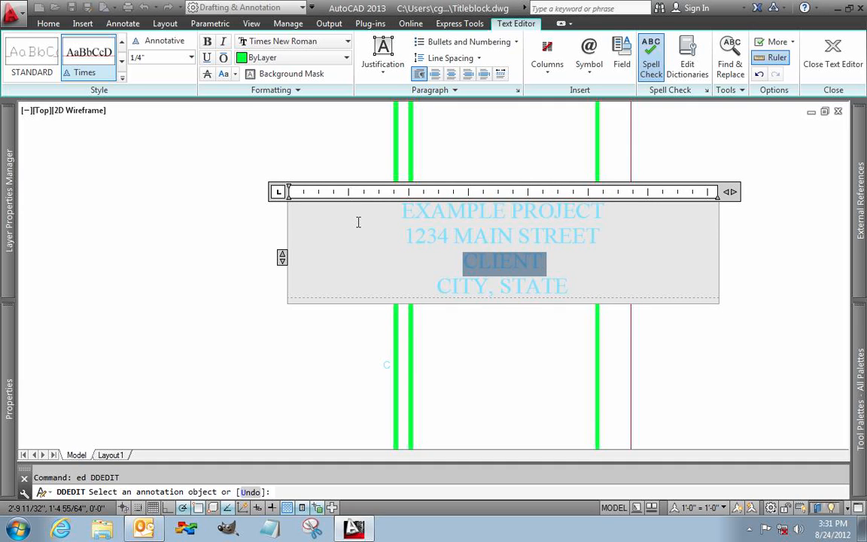
type("TUTORIAL")
key("Return")
Step: Replace the CITY, STATE line of the project text with ANYTOWN, TX
key("shift+Right")
key("shift+Right")
key("shift+Right")
key("shift+Right")
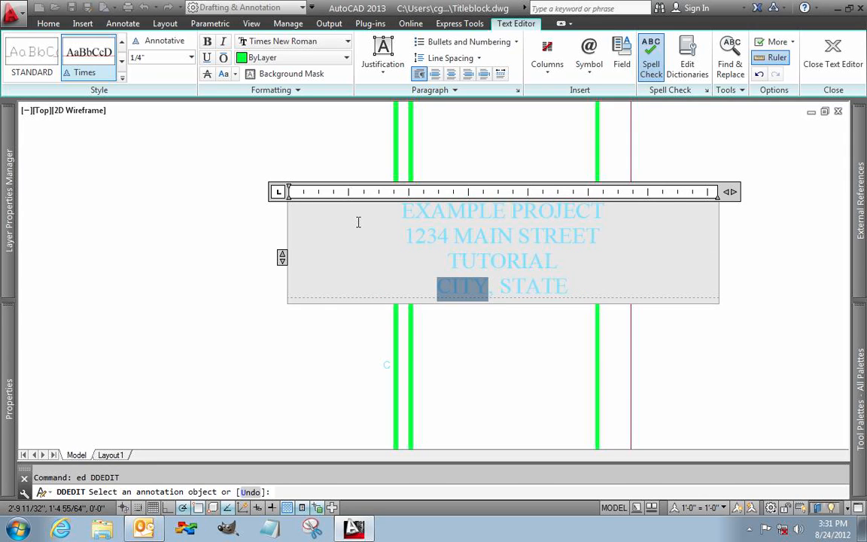
type("ANYTOWN")
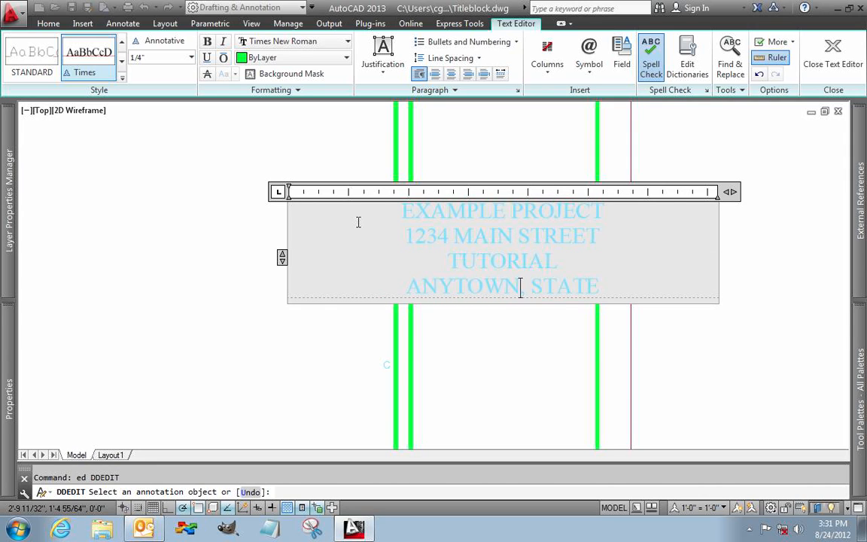
key("shift+Right")
key("shift+Right")
key("shift+Right")
key("shift+Right")
key("shift+Right")
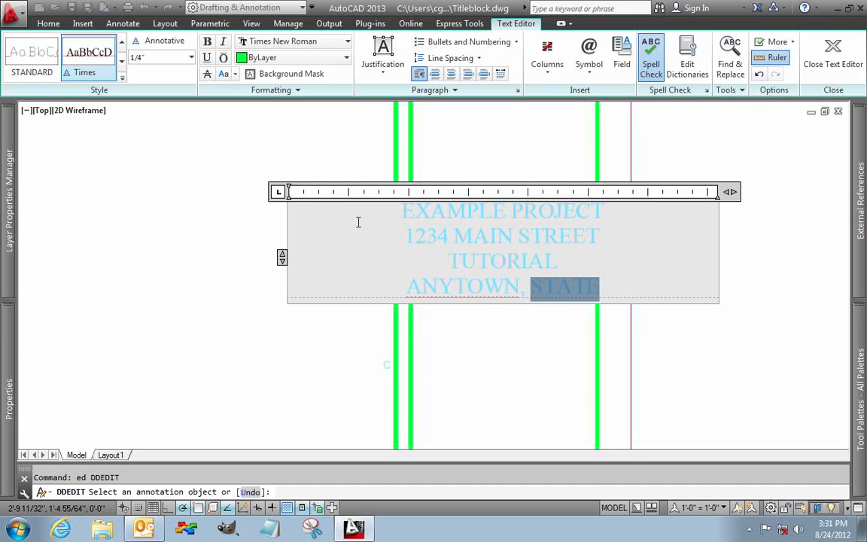
type("TX")
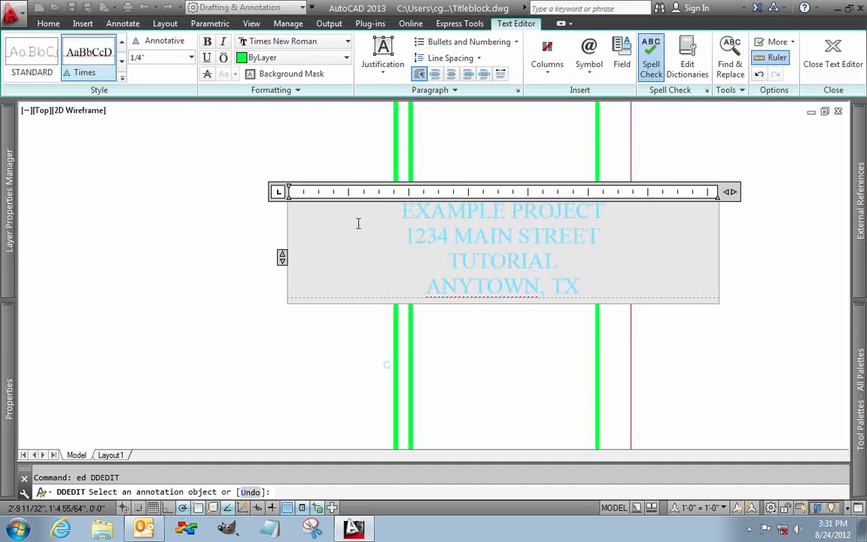
Step: Finish editing the project text and end the text edit command
left_click(461, 352)
middle_click_drag(460, 351, 414, 153)
middle_click_drag(376, 275, 360, 143)
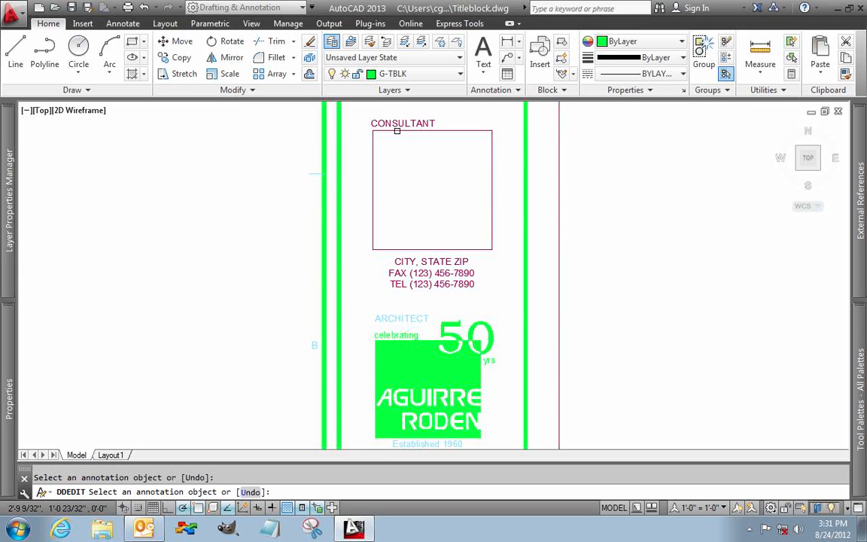
key("Escape")
Step: Inspect the CONSULTANT label, the empty logo box and the contact text beneath it as placeholder objects
left_click(397, 125)
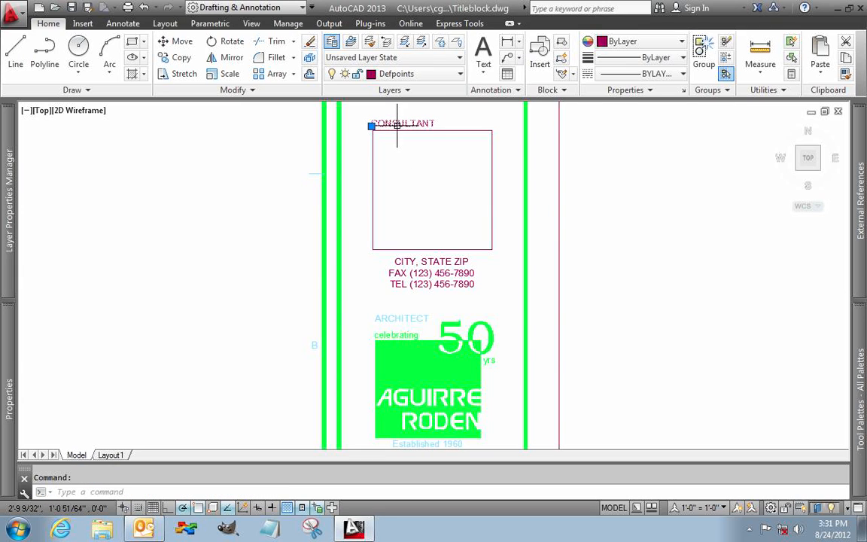
key("Escape")
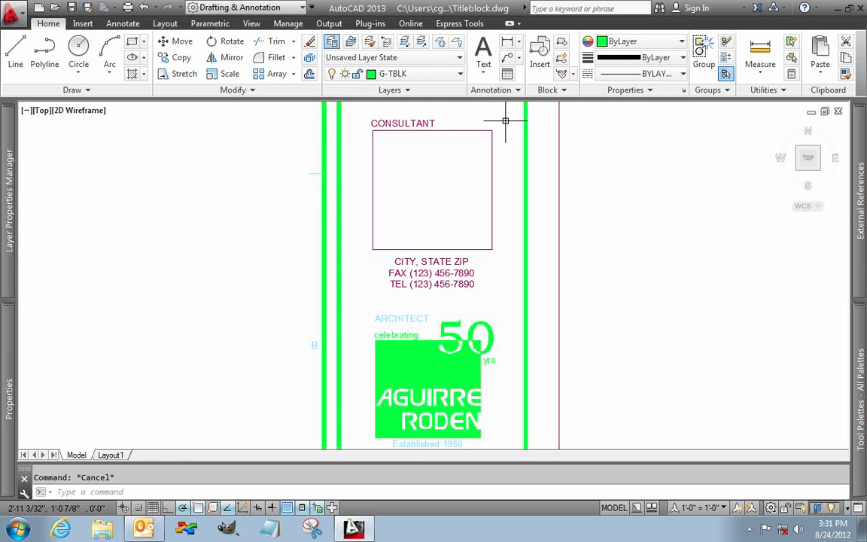
left_click(505, 120)
left_click(381, 272)
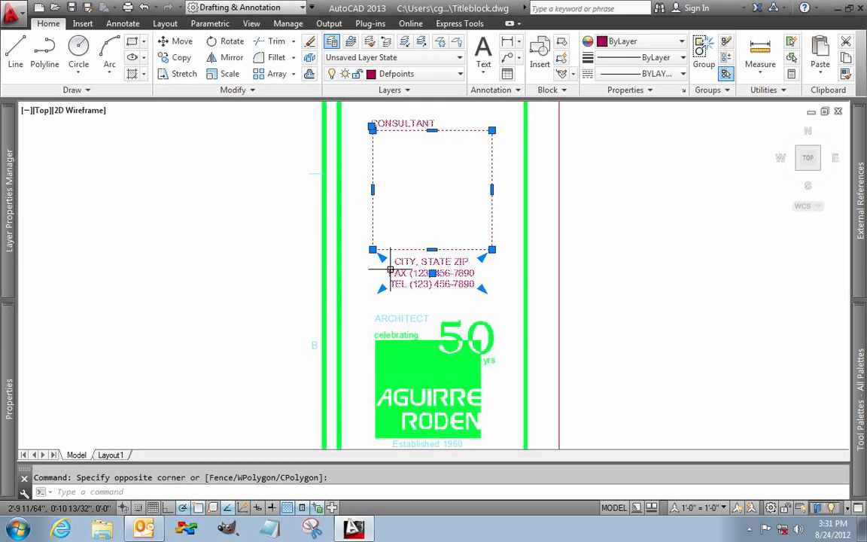
key("Escape")
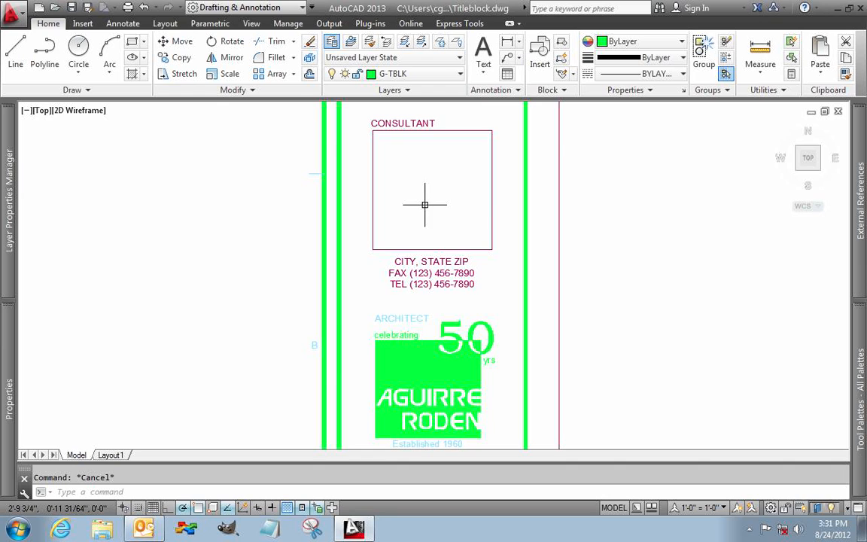
left_click(426, 186)
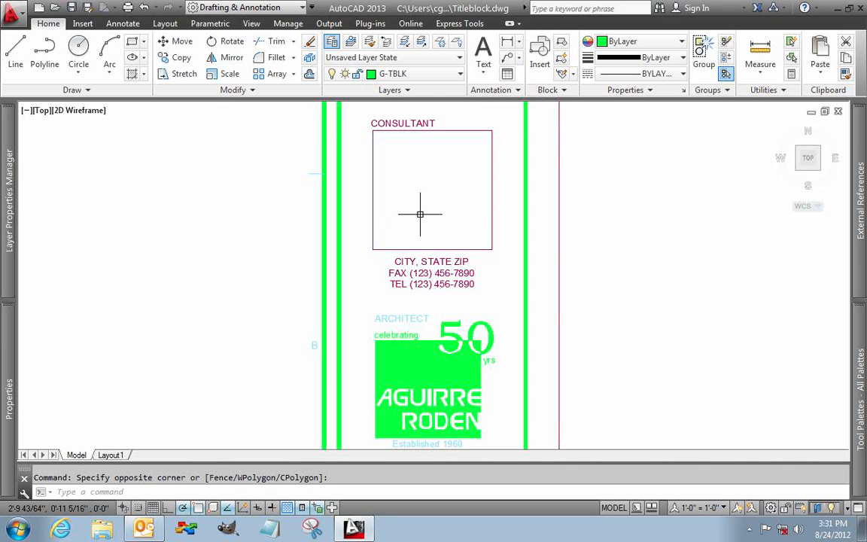
Step: Switch the Aguirre Roden logo block from the architect version to the Vertical Eng visibility state
middle_click_drag(419, 294, 419, 148)
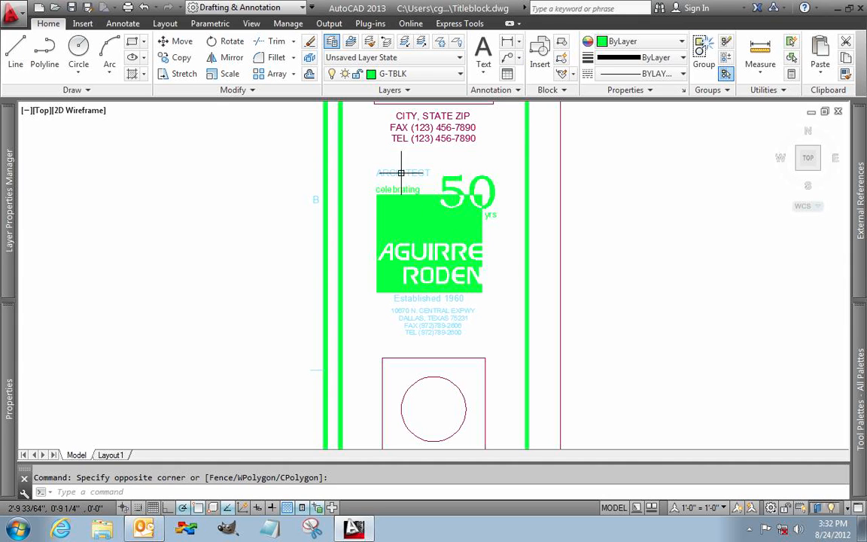
scroll(425, 203, "up", 6)
scroll(427, 246, "down", 4)
scroll(426, 246, "up", 1)
scroll(427, 246, "down", 1)
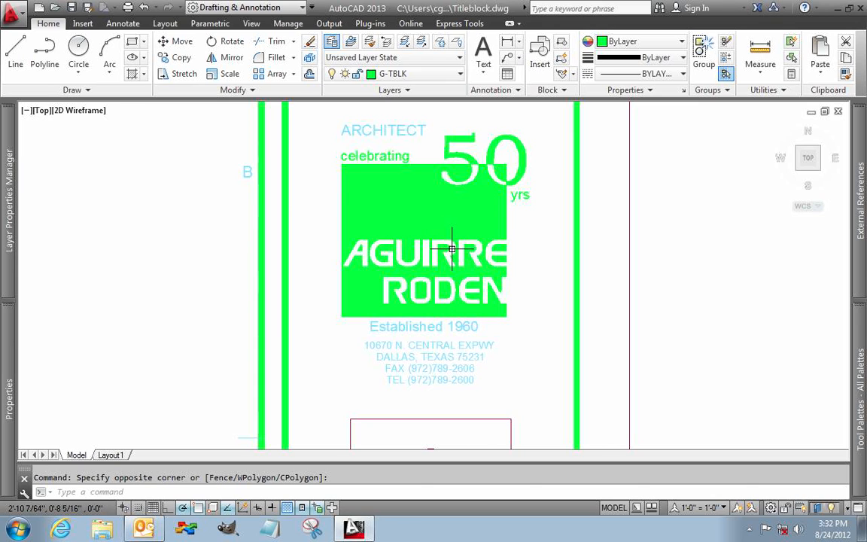
left_click(505, 231)
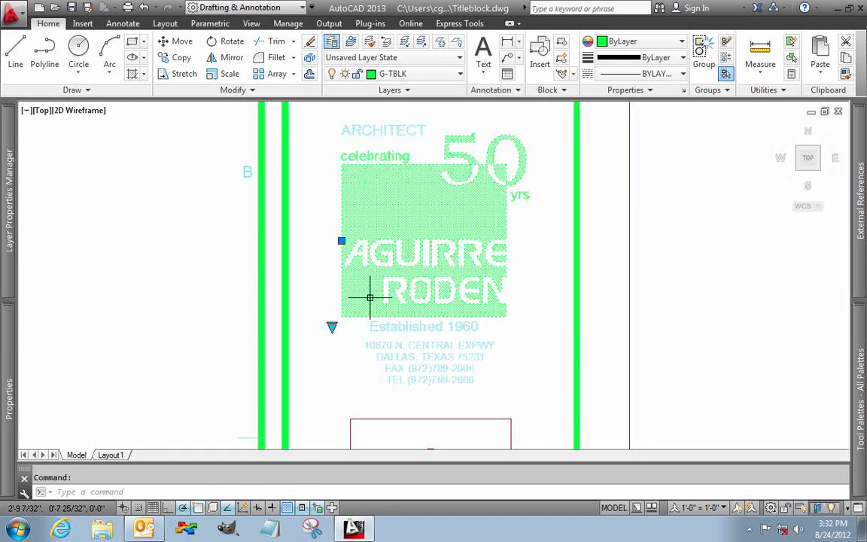
left_click(332, 327)
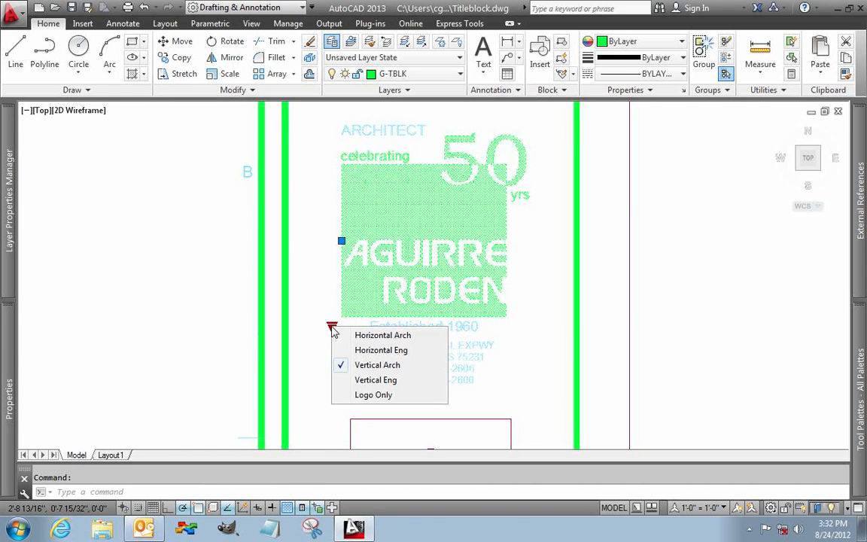
left_click(364, 381)
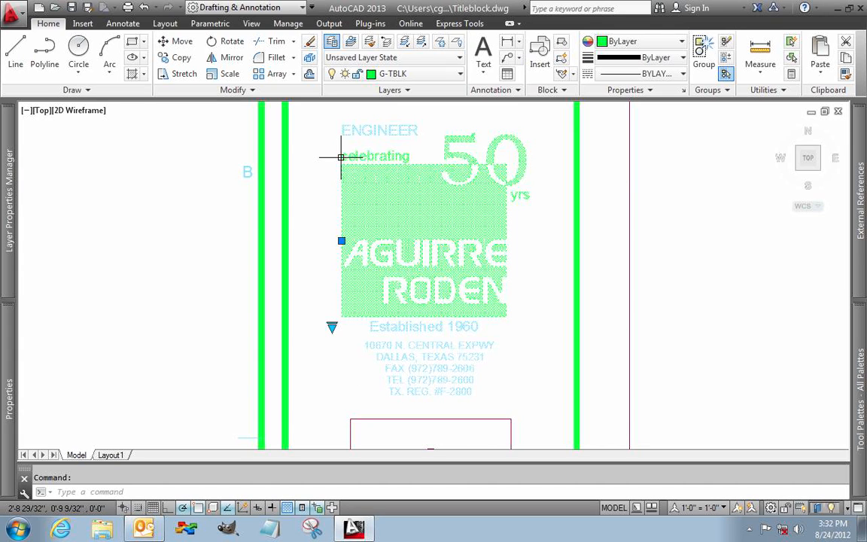
key("Escape")
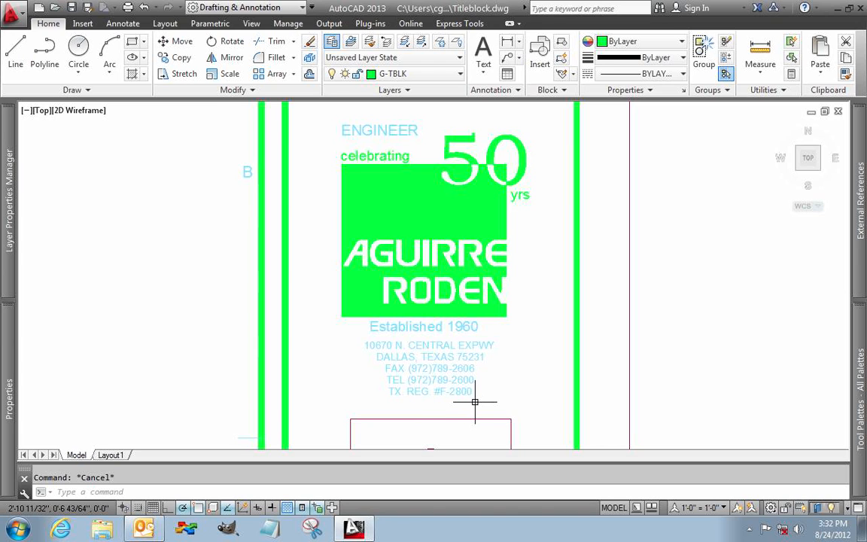
Step: Examine the Date, Project No., Drawn By and Checked By fields, including the overlapping name texts
scroll(474, 401, "down", 3)
mouse_move(476, 391)
middle_mouse_down()
mouse_move(462, 204)
mouse_move(450, 193)
middle_mouse_up()
scroll(451, 359, "up", 2)
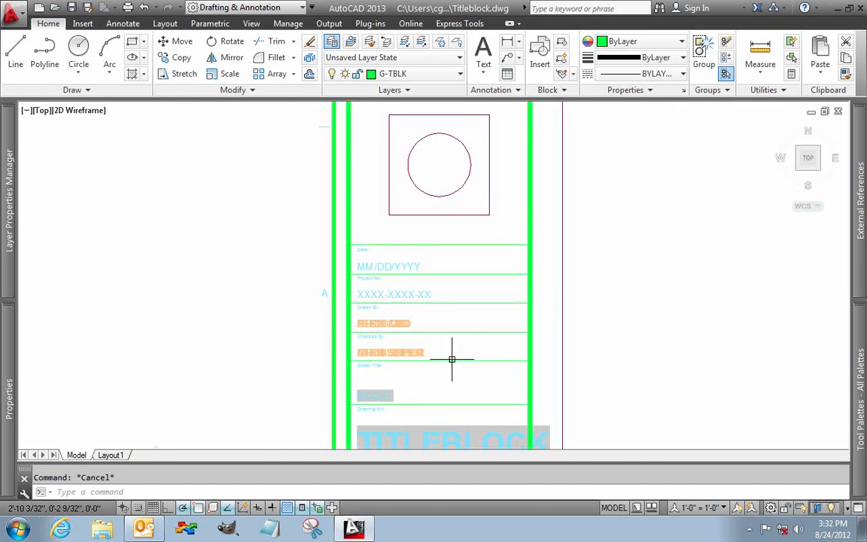
scroll(452, 359, "up", 3)
middle_click_drag(426, 308, 423, 351)
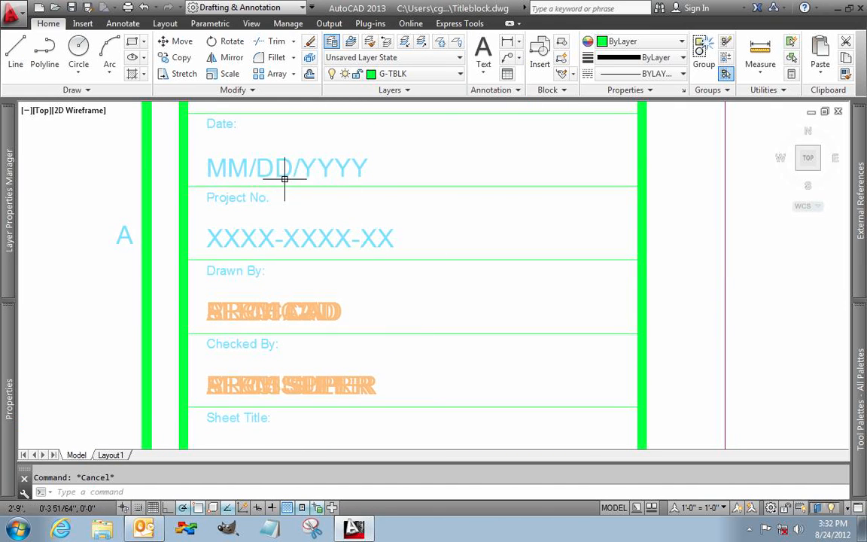
left_click(317, 288)
left_click(288, 311)
key("Escape")
left_click(319, 354)
left_click(290, 387)
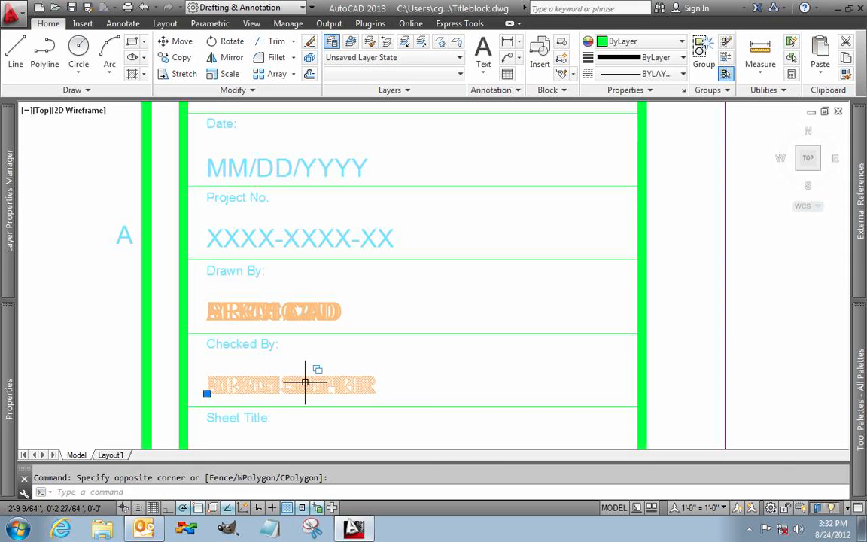
key("Escape")
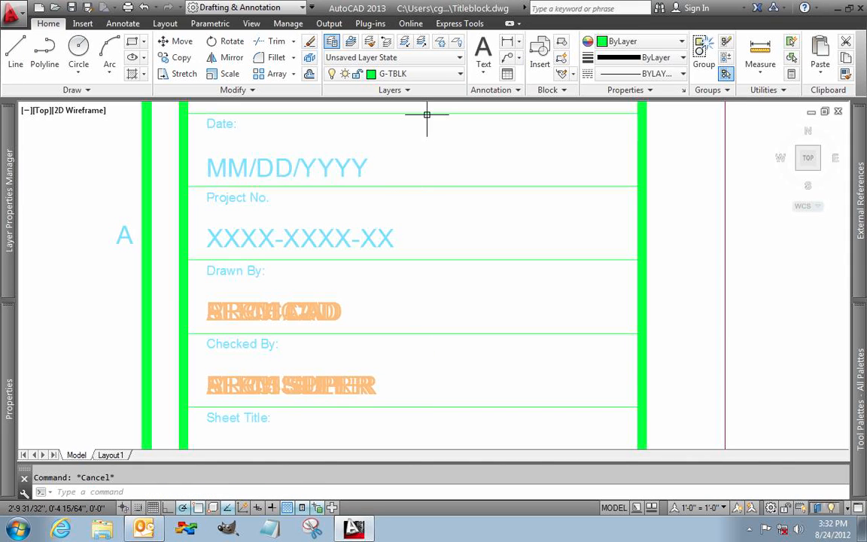
Step: Freeze the G-SEAL-ENG-E, G-SEAL-ENG-M, G-SEAL-ENG-P and G-SEAL-ENG-S layers to isolate the architectural names
left_click(429, 74)
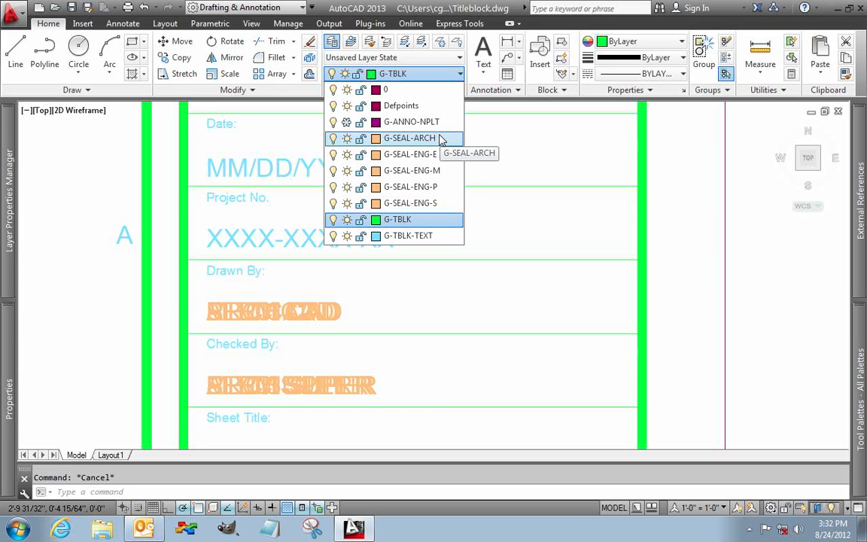
left_click(347, 170)
left_click(346, 187)
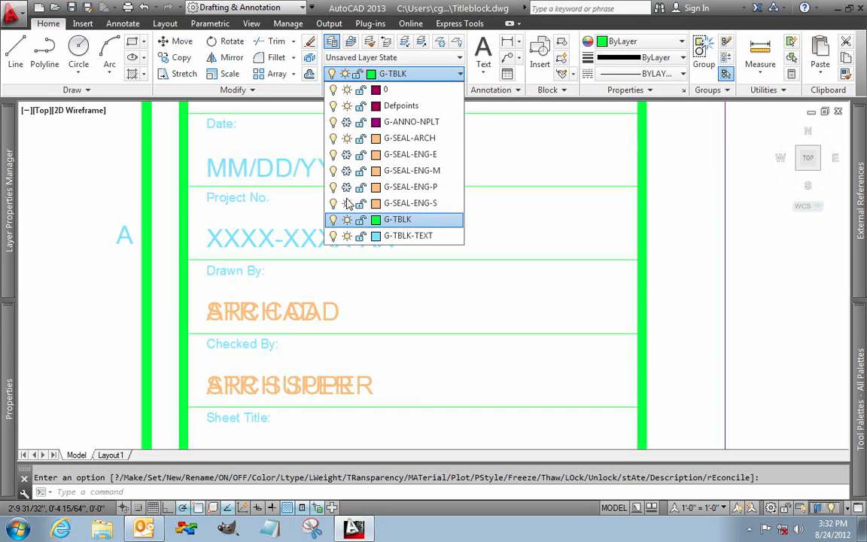
left_click(346, 203)
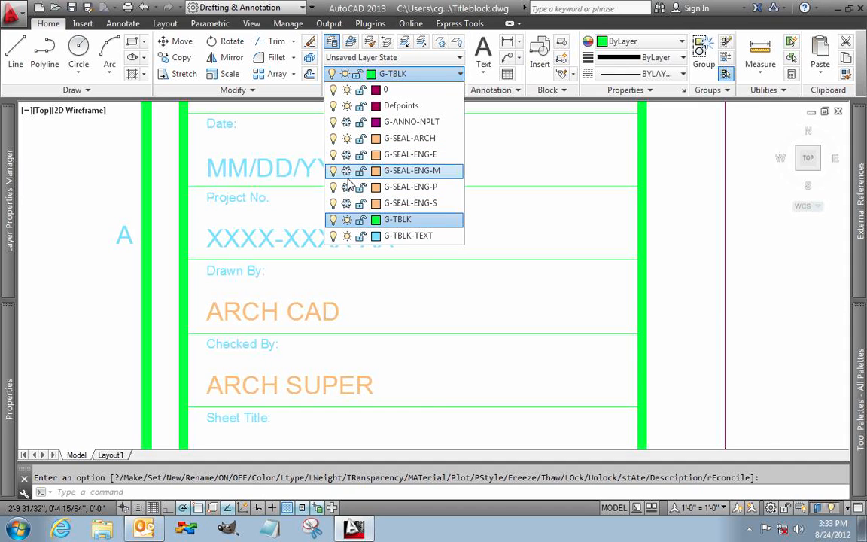
Step: Thaw the G-SEAL-ENG-S layer and freeze G-SEAL-ARCH to isolate the structural names
left_click(346, 138)
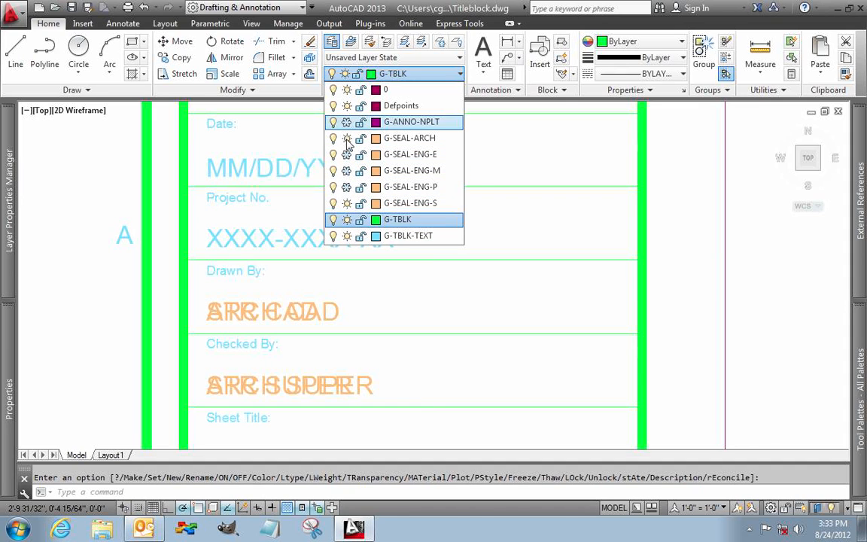
left_click(346, 139)
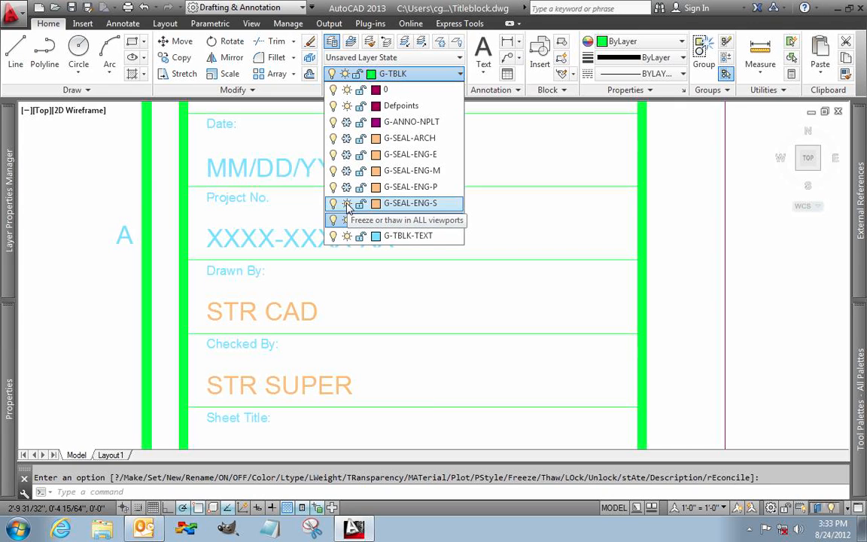
Step: Thaw the G-SEAL-ARCH, G-SEAL-ENG-E, G-SEAL-ENG-M and G-SEAL-ENG-P layers again
left_click(346, 138)
left_click(346, 154)
left_click(346, 170)
left_click(346, 186)
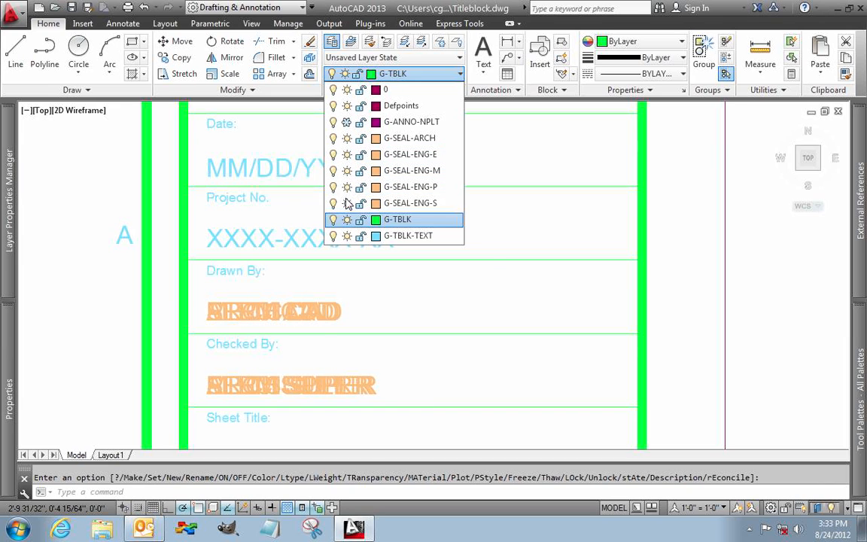
left_click(486, 267)
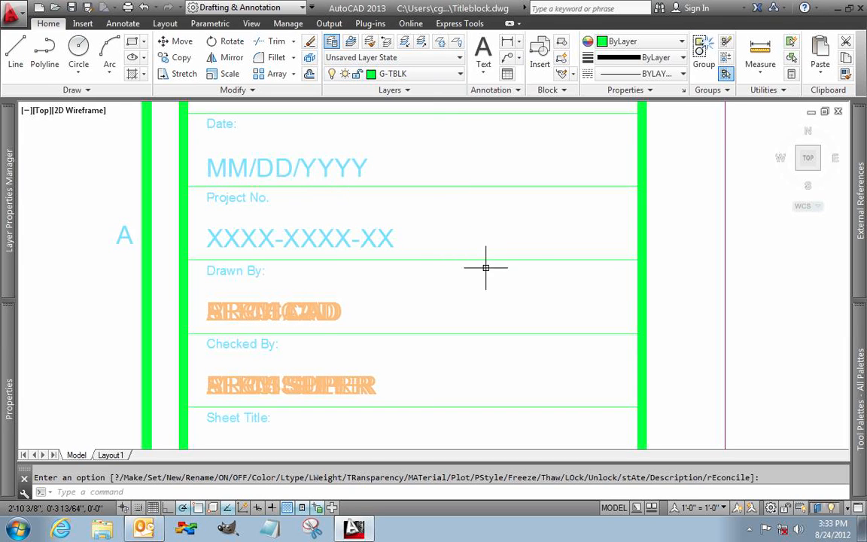
Step: Examine the Sheet Title and Drawing No. field texts, comparing them with the layout tab names and the drawing's file name
scroll(478, 254, "up", 1)
middle_click_drag(478, 253, 472, 107)
scroll(467, 136, "down", 2)
middle_click_drag(468, 222, 462, 211)
scroll(435, 247, "up", 2)
middle_click_drag(434, 248, 432, 210)
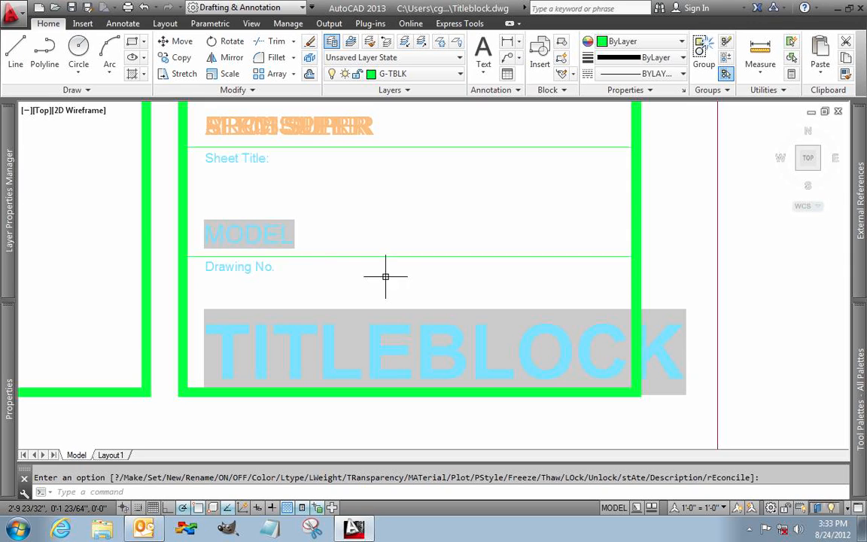
key("Escape")
left_click(388, 307)
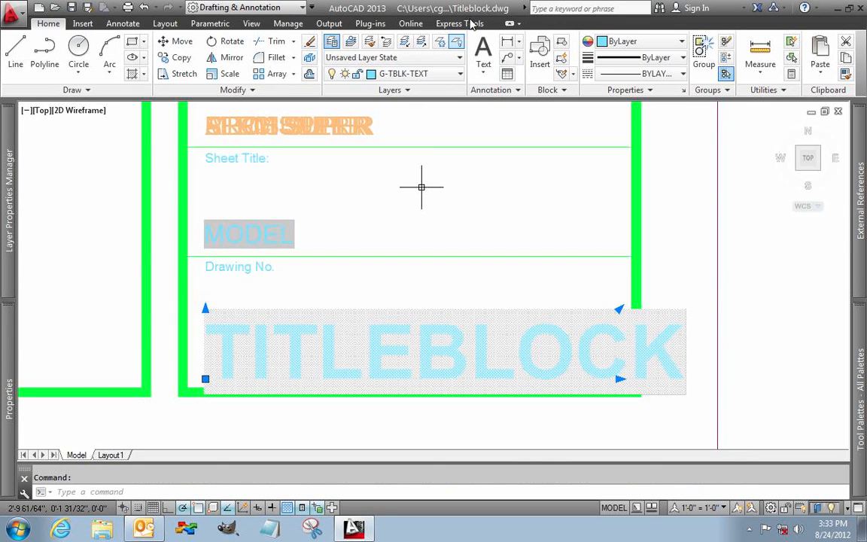
mouse_move(453, 13)
left_mouse_down()
mouse_move(521, 9)
mouse_move(459, 6)
left_mouse_up()
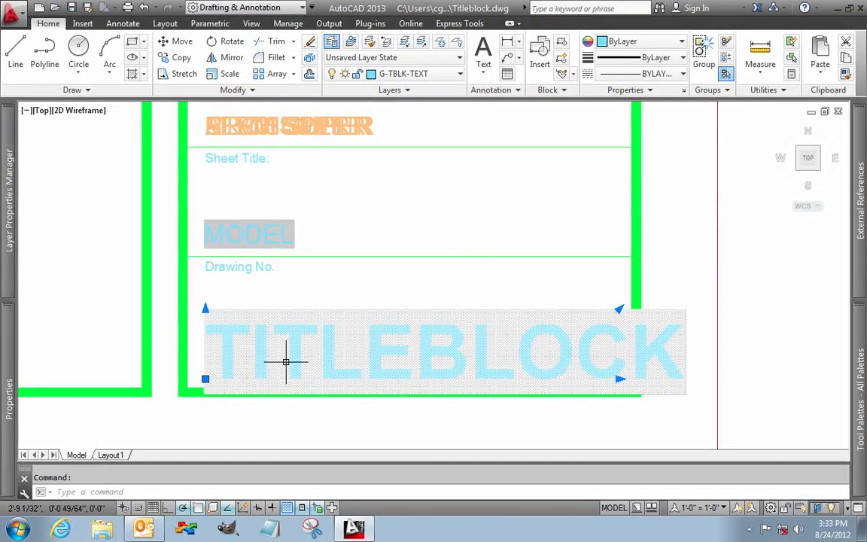
left_click(478, 296)
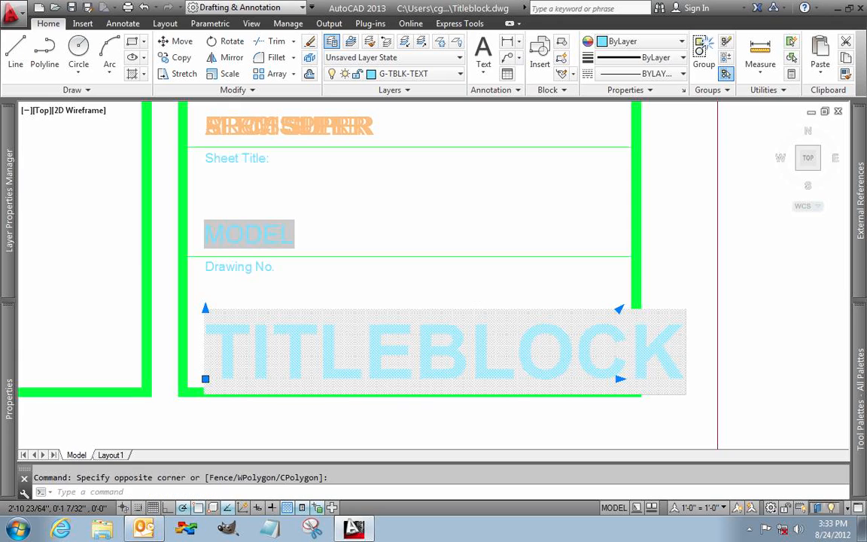
key("Escape")
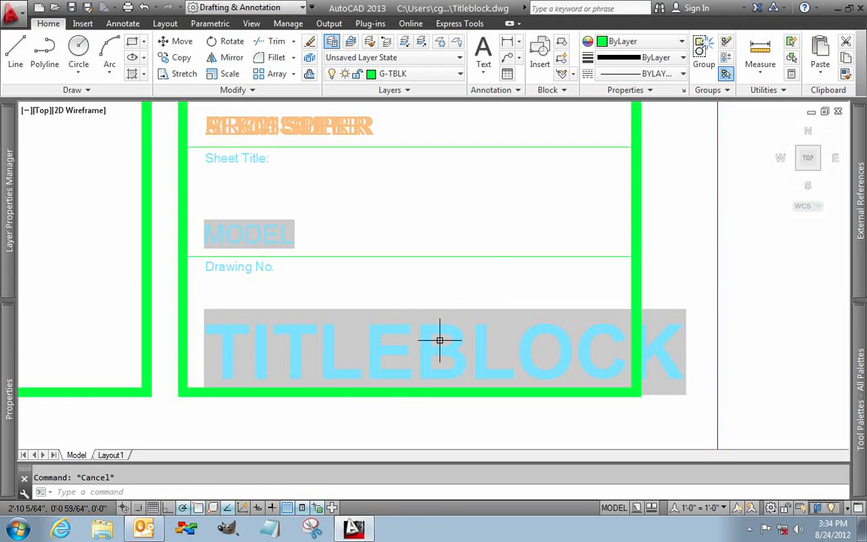
mouse_move(451, 364)
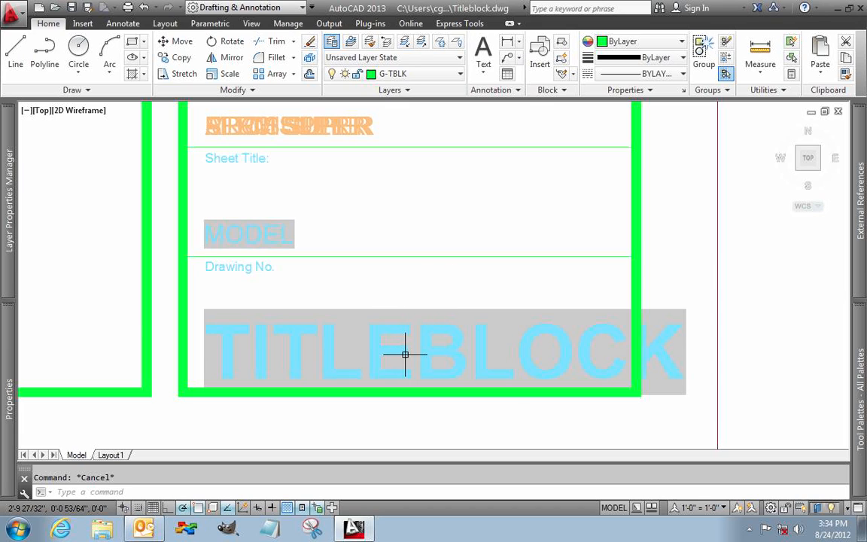
mouse_move(405, 353)
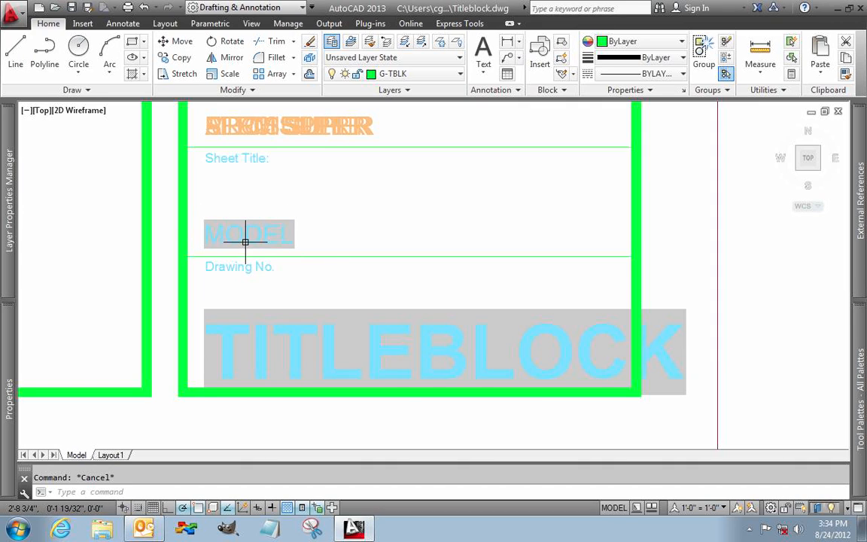
mouse_move(243, 243)
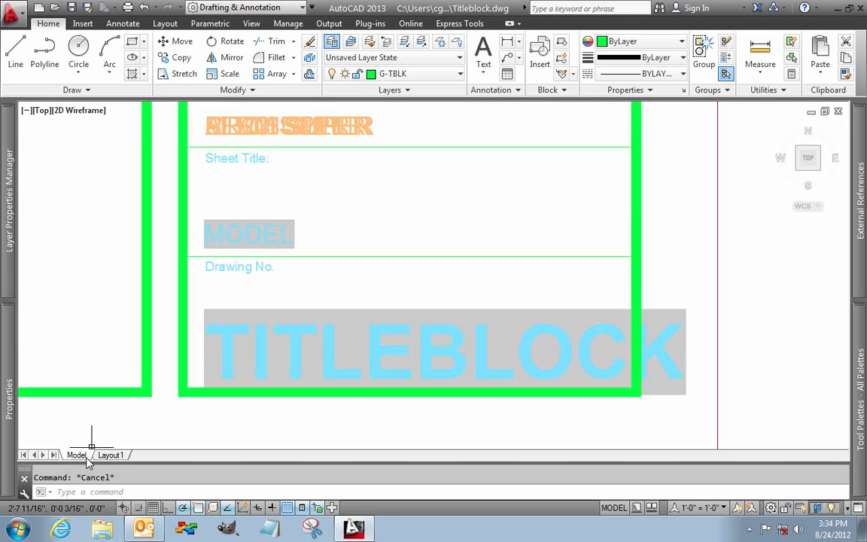
mouse_move(110, 459)
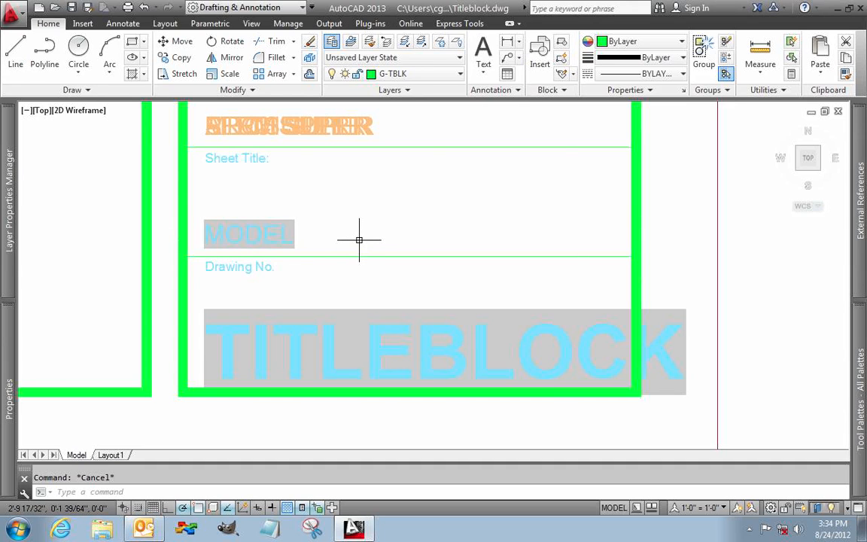
Step: Zoom to the whole sheet and examine the file path, plot date and plotted-by stamp beside the border's lower-left corner
type("Z")
key("Return")
type("A")
key("Return")
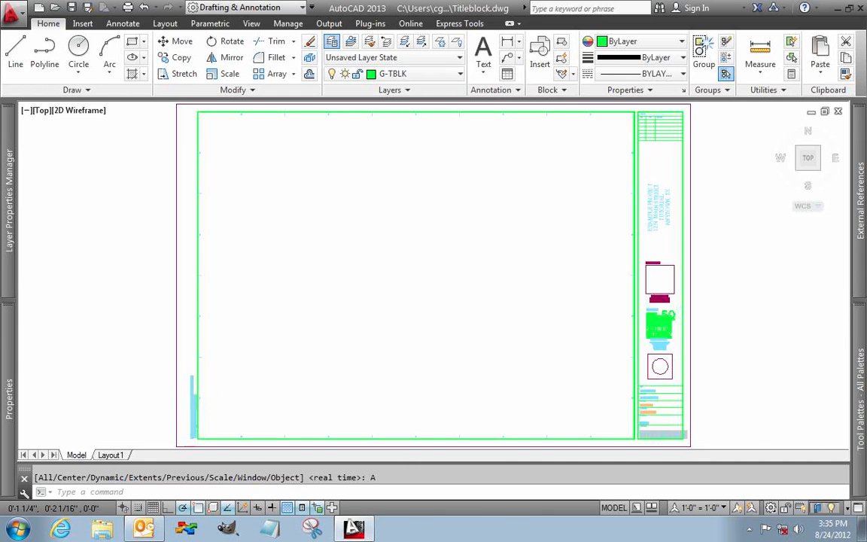
scroll(193, 418, "up", 4)
scroll(192, 420, "up", 3)
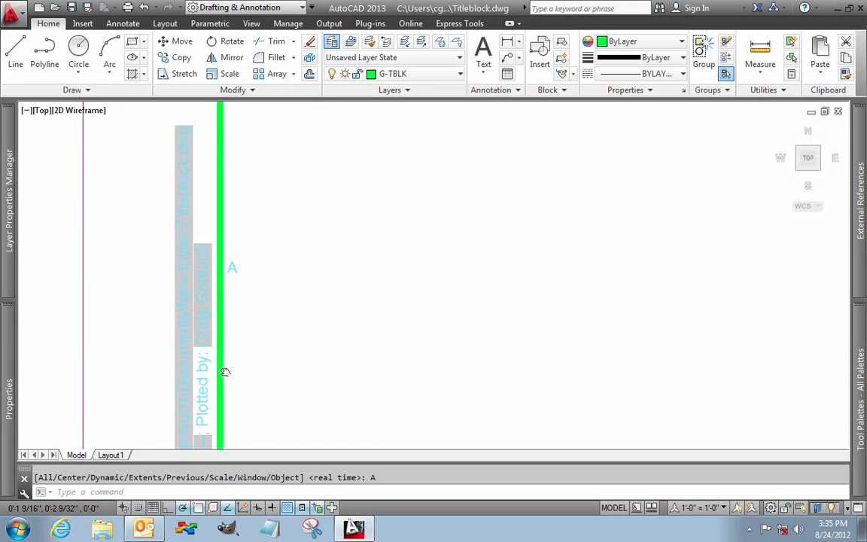
middle_click_drag(285, 349, 302, 284)
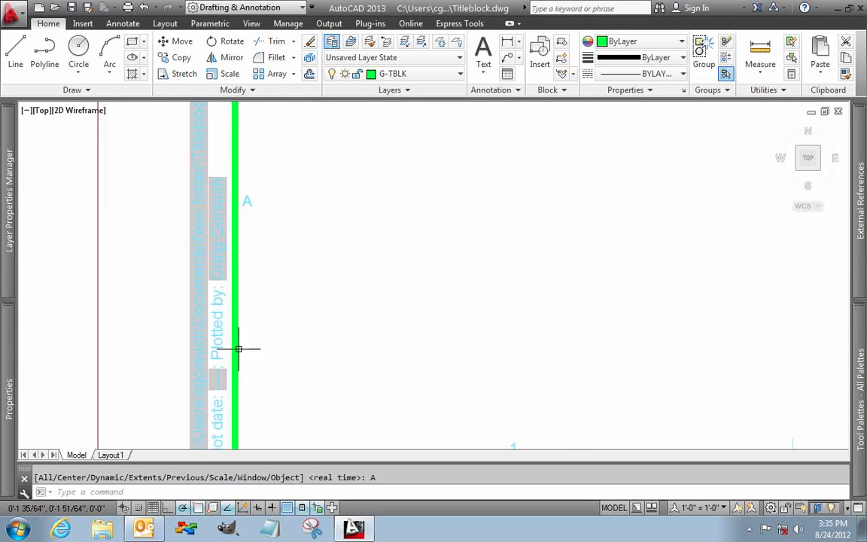
scroll(195, 410, "down", 3)
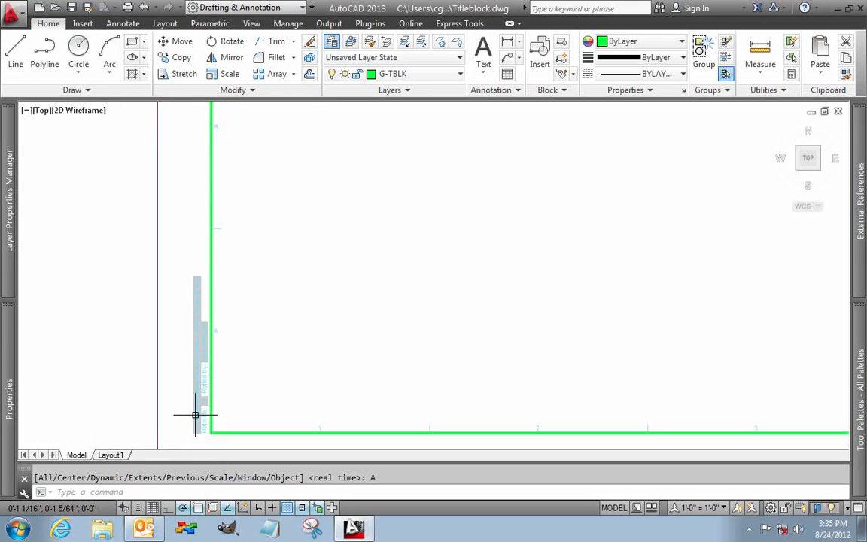
scroll(199, 426, "up", 2)
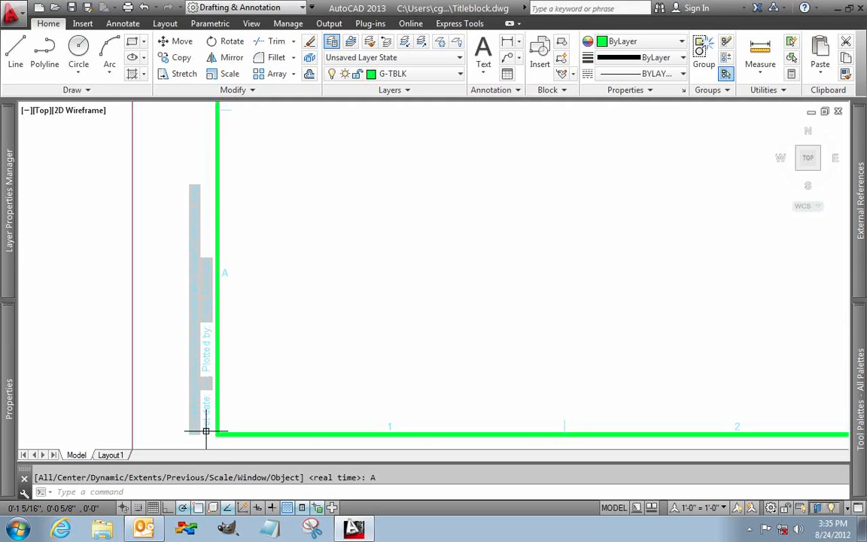
mouse_move(208, 389)
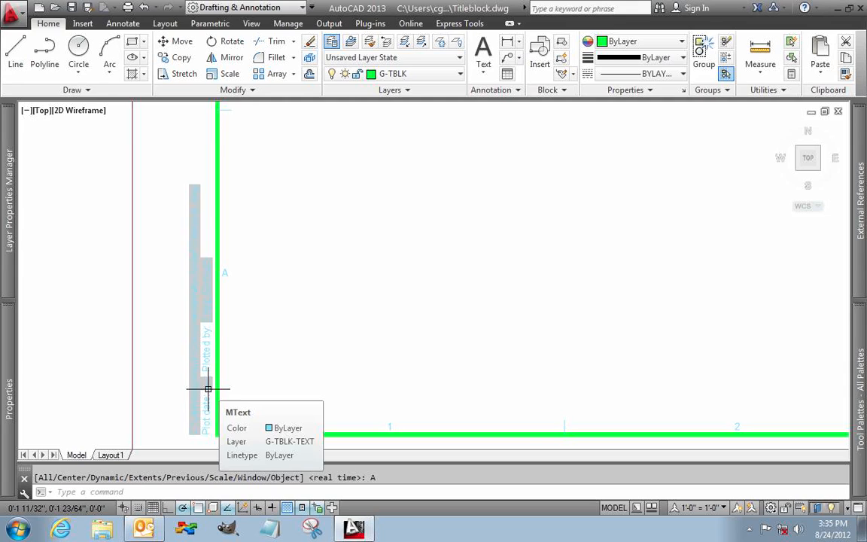